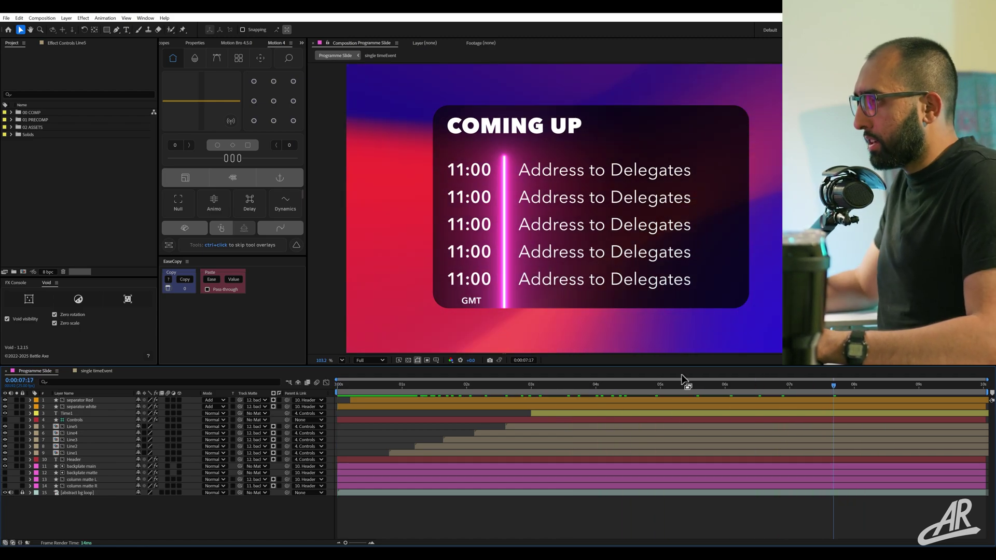
Set the first programme line to 11:30 with the event YouTube Audience Chat.
{"action": "double_click", "coordinate": [455, 176]}
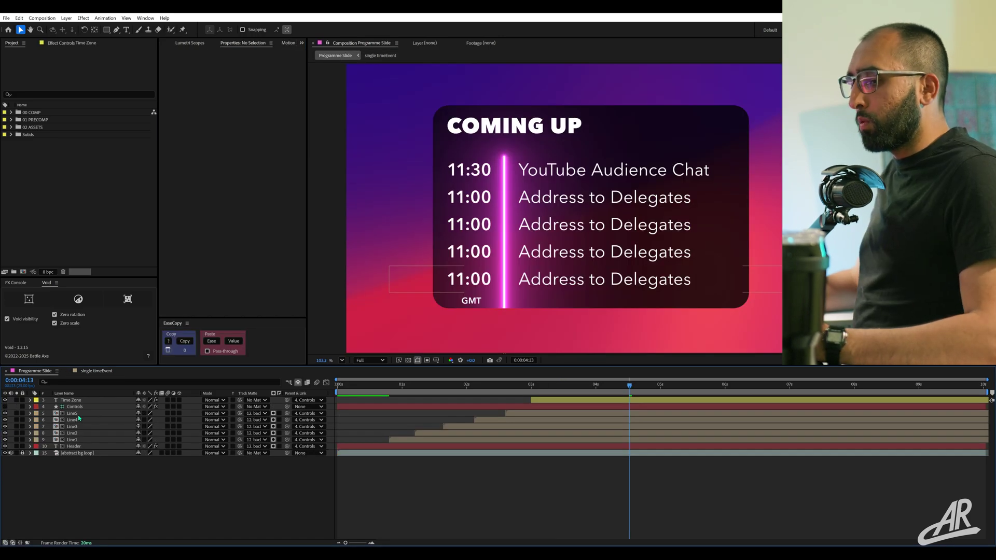
{"action": "left_click", "coordinate": [78, 415]}
{"action": "left_click", "coordinate": [506, 109]}
{"action": "left_click", "coordinate": [482, 176]}
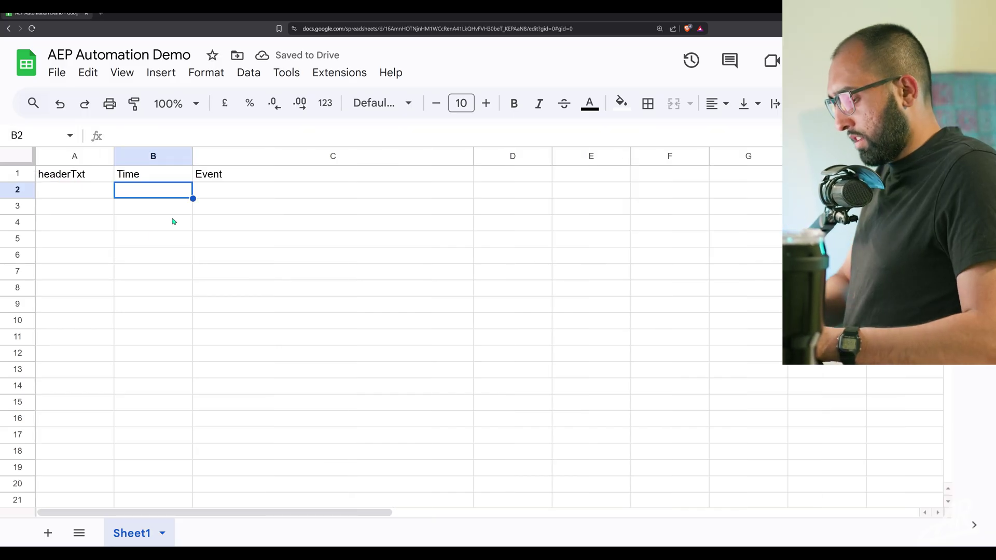
In Google Sheets, enter 09:00 Session Begins, 10:30 Sports and Activities, 13:00 Lunch, 14:00 Afternoon Session, 17:00 Finals and Dinner, and time zone GMT.
{"action": "type", "text": "09:00"}
{"action": "key", "text": "Tab"}
{"action": "type", "text": "Session B"}
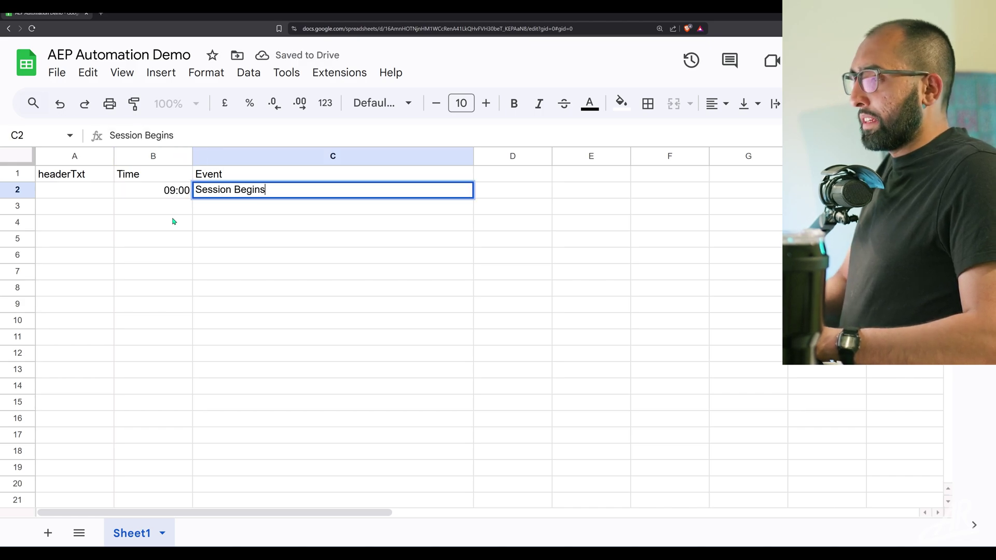
{"action": "key", "text": "Return"}
{"action": "key", "text": "Left"}
{"action": "type", "text": "10"}
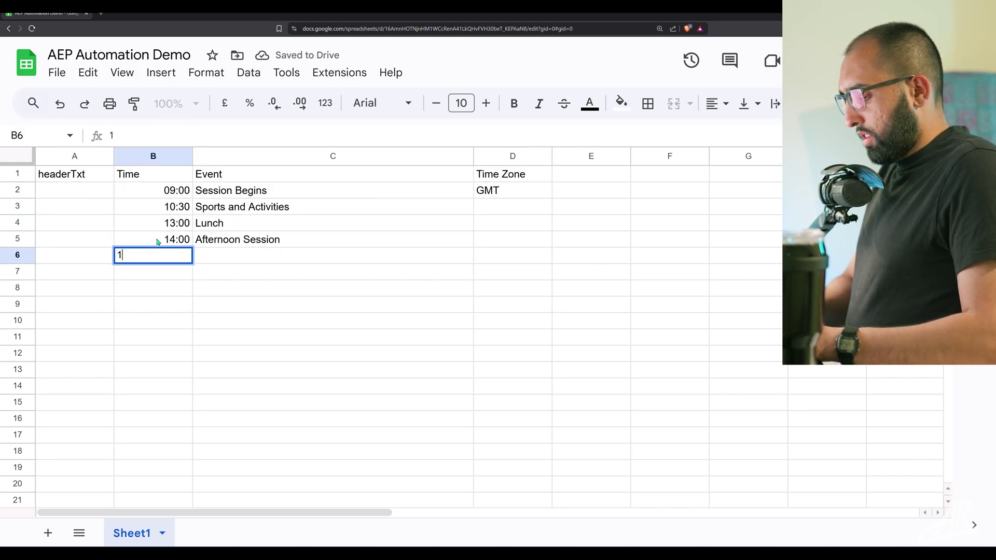
{"action": "type", "text": "Finals and Dinner"}
{"action": "left_click", "coordinate": [358, 305]}
Apply borders to all cells of the time and event range B2:C6.
{"action": "left_click_drag", "start_coordinate": [155, 190], "coordinate": [229, 260]}
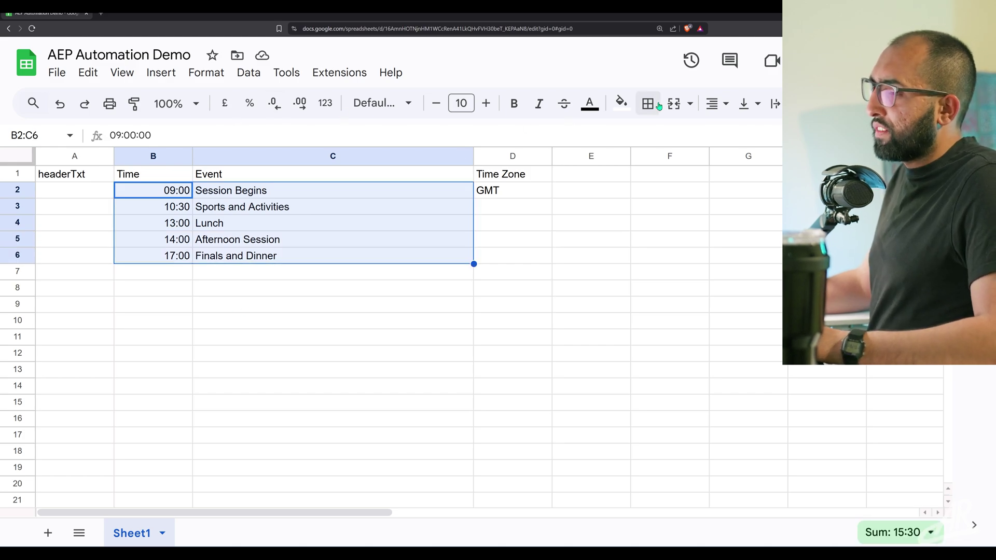
{"action": "left_click", "coordinate": [648, 104]}
{"action": "left_click", "coordinate": [657, 138]}
{"action": "left_click", "coordinate": [297, 311]}
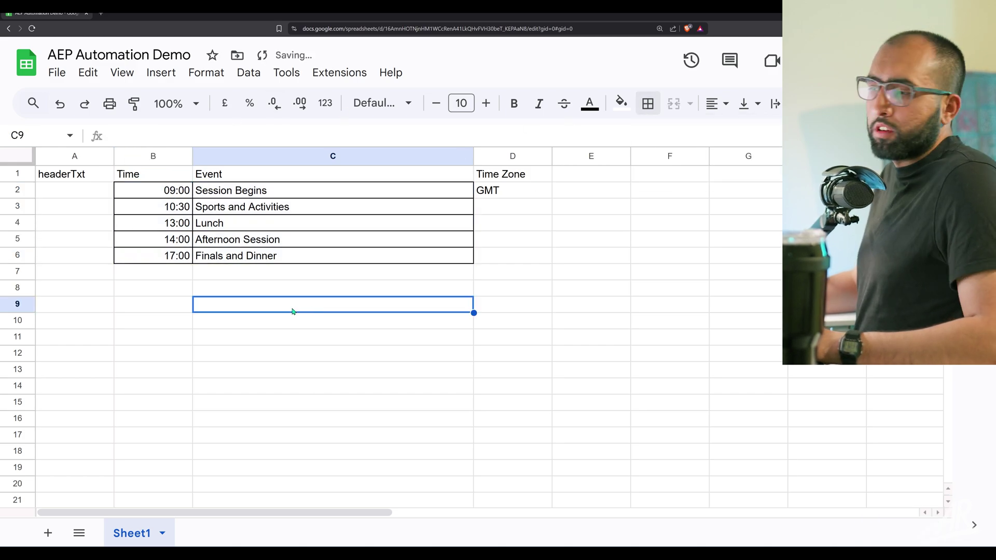
{"action": "left_click", "coordinate": [253, 275]}
{"action": "left_click_drag", "start_coordinate": [156, 190], "coordinate": [289, 258]}
{"action": "left_click", "coordinate": [306, 288]}
Make the column headings in A1:D1 bold.
{"action": "left_click_drag", "start_coordinate": [99, 180], "coordinate": [517, 177]}
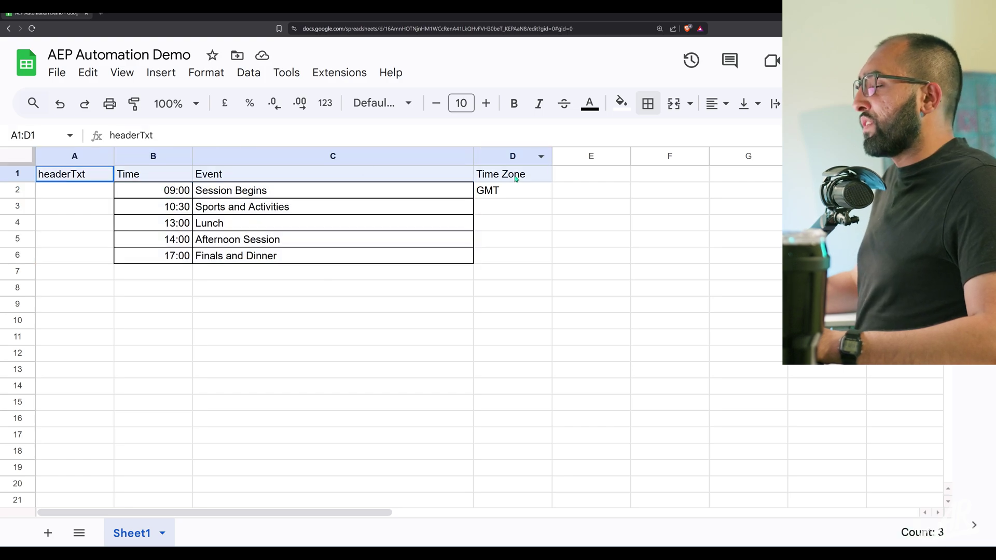
{"action": "left_click", "coordinate": [515, 104]}
{"action": "left_click", "coordinate": [310, 320]}
Add borders around cells A2 and D2, beneath the headerTxt and Time Zone headings.
{"action": "left_click", "coordinate": [75, 191]}
{"action": "left_click", "coordinate": [513, 191], "text": "ctrl"}
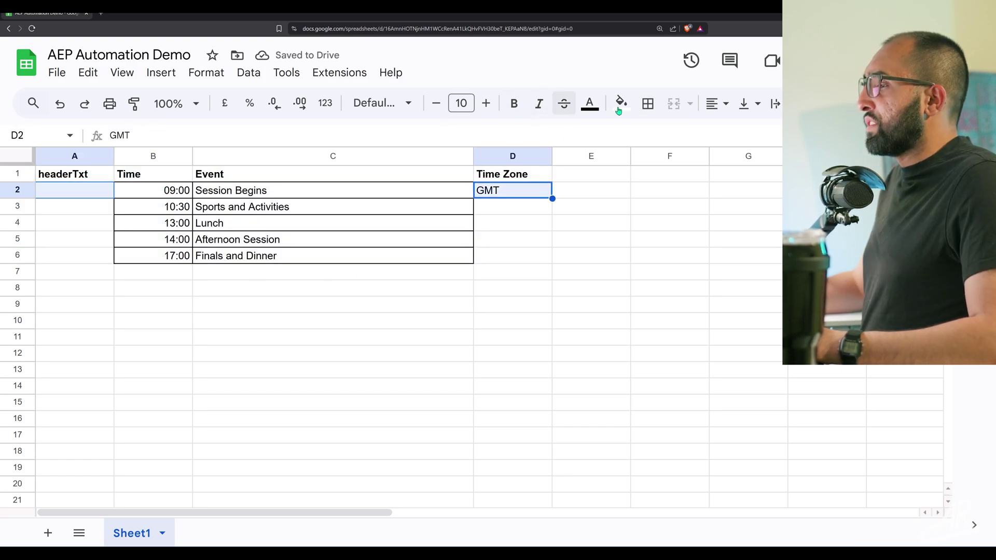
{"action": "left_click", "coordinate": [648, 103]}
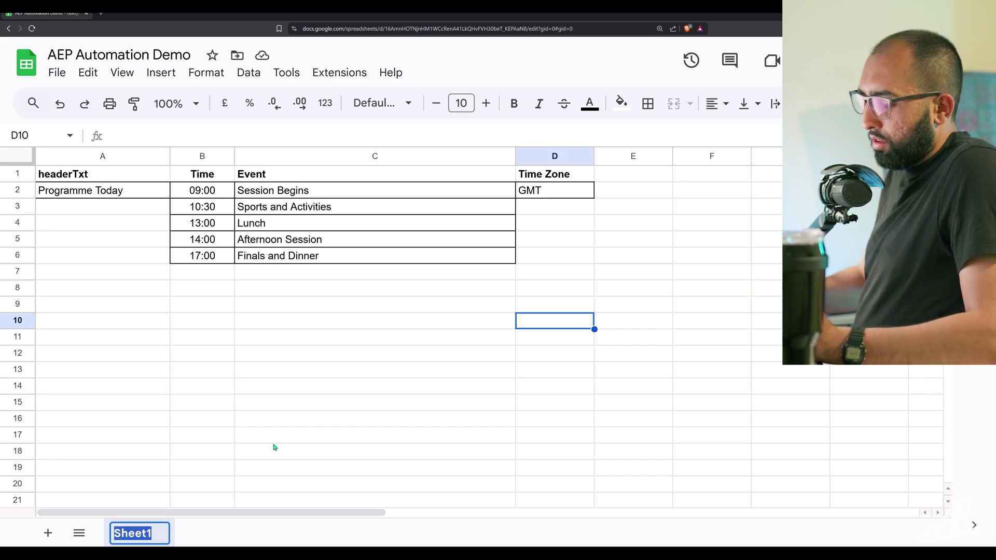
Rename the sheet as 8Apr25 and duplicate it as 15Apr25.
{"action": "type", "text": "25"}
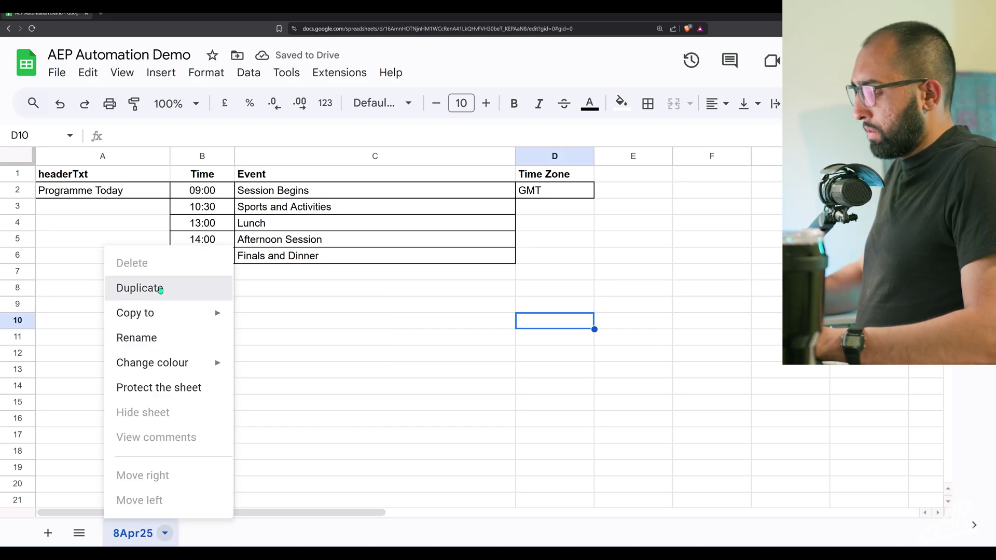
{"action": "left_click", "coordinate": [160, 288]}
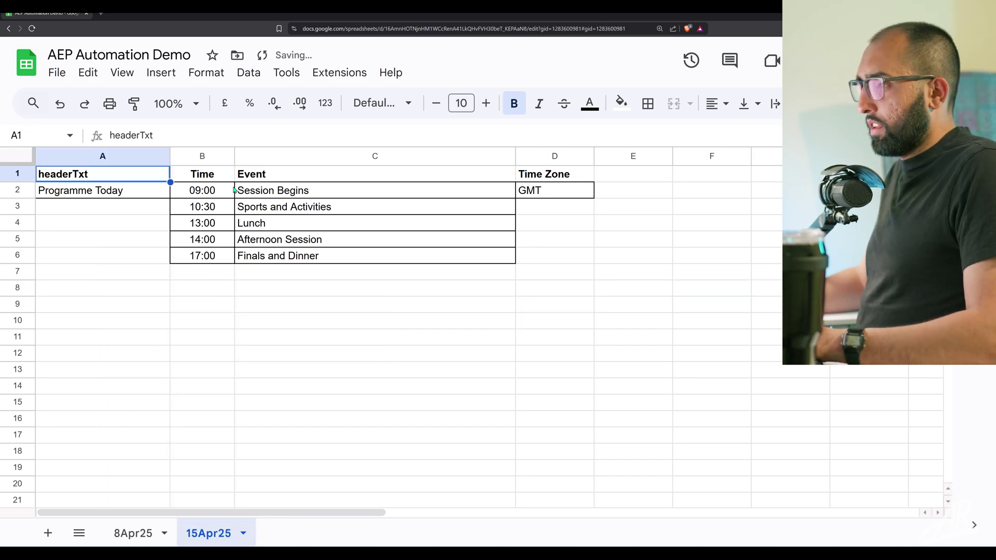
Clear the times and events in B2:C6 of the 15Apr25 sheet.
{"action": "left_click_drag", "start_coordinate": [202, 190], "coordinate": [367, 263]}
{"action": "key", "text": "Delete"}
{"action": "left_click", "coordinate": [304, 299]}
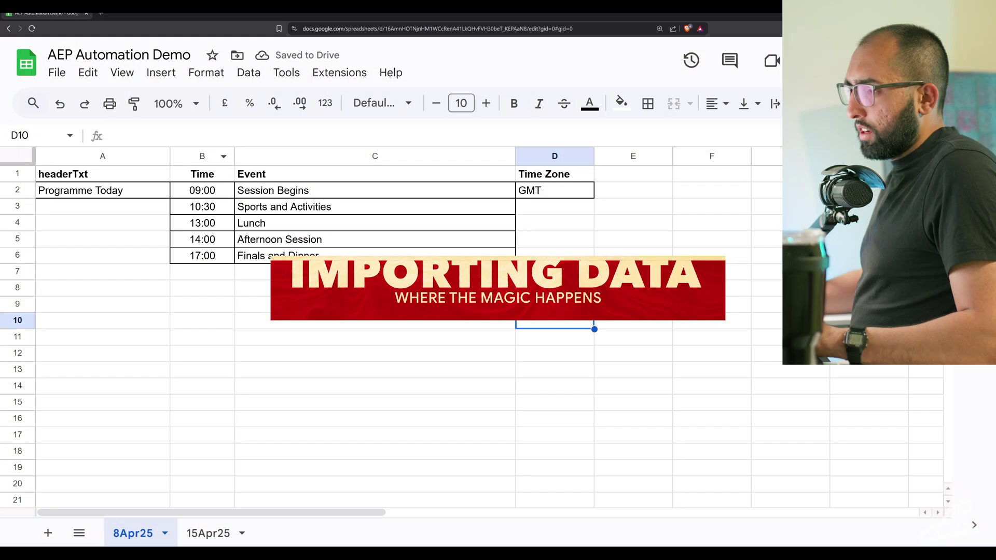
Download the 8Apr25 sheet as a CSV file.
{"action": "left_click", "coordinate": [413, 244]}
{"action": "left_click", "coordinate": [474, 366]}
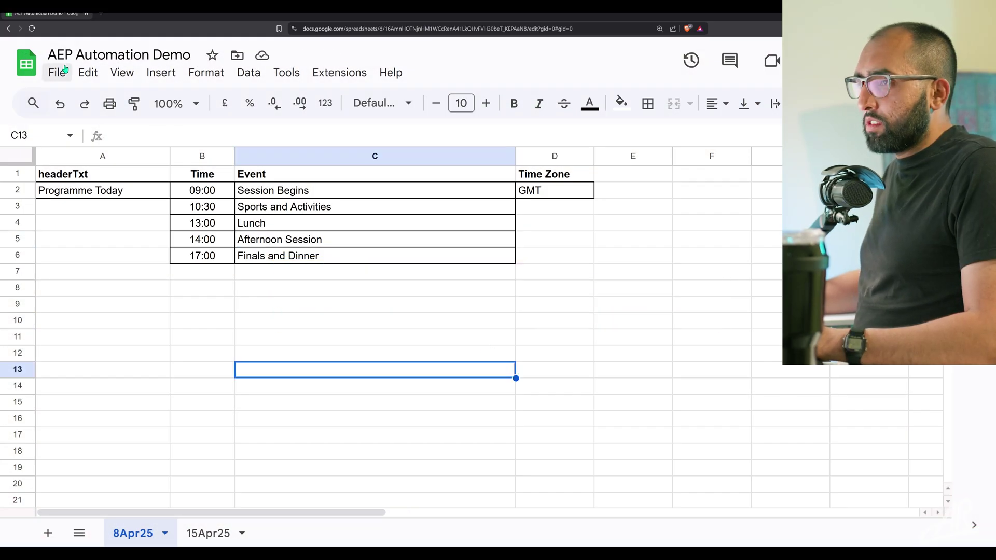
{"action": "left_click", "coordinate": [65, 69]}
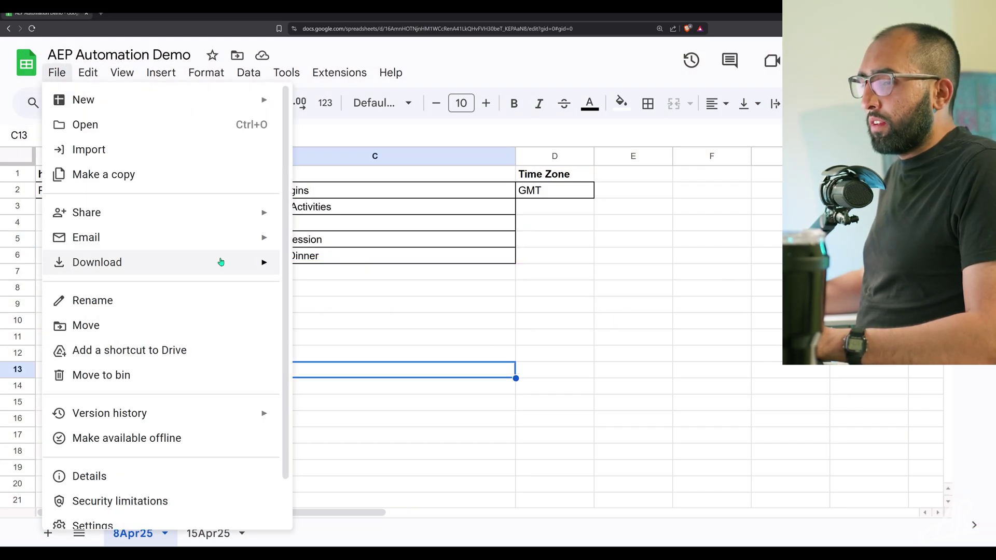
{"action": "mouse_move", "coordinate": [221, 262]}
{"action": "left_click", "coordinate": [464, 369]}
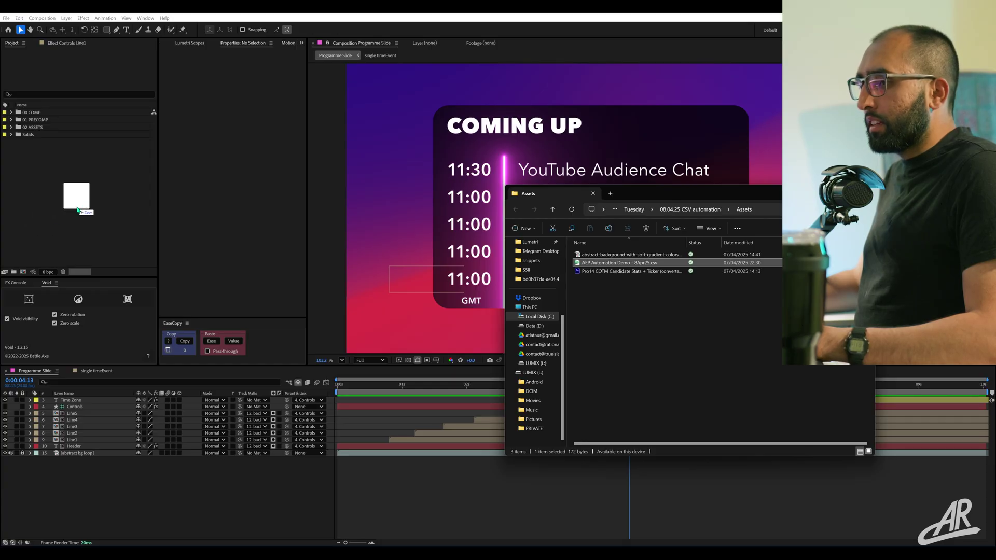
Import AEP Automation Demo - 8Apr25.csv into the After Effects project and add it to the Programme Slide composition as a layer.
{"action": "left_click_drag", "start_coordinate": [77, 209], "coordinate": [57, 175]}
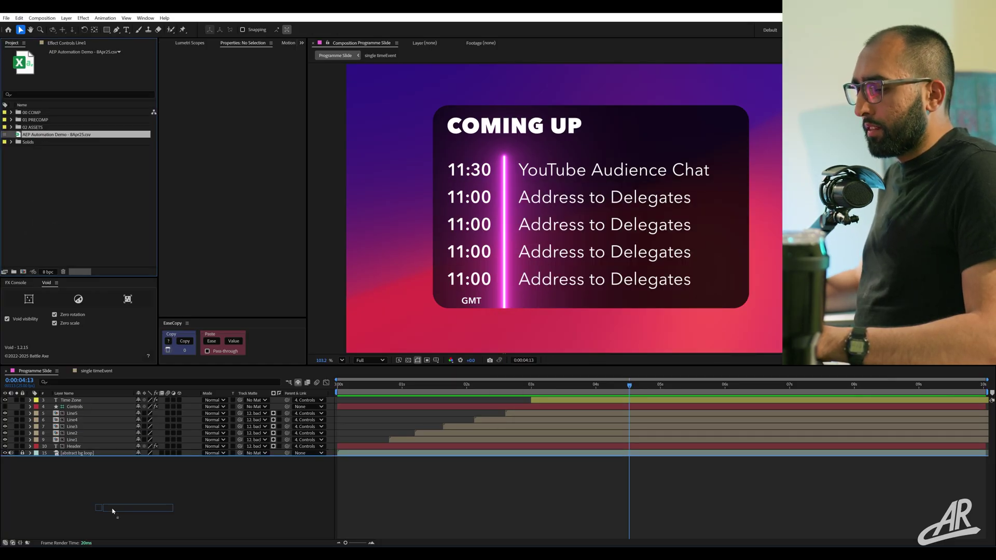
{"action": "left_click_drag", "start_coordinate": [113, 511], "coordinate": [31, 453]}
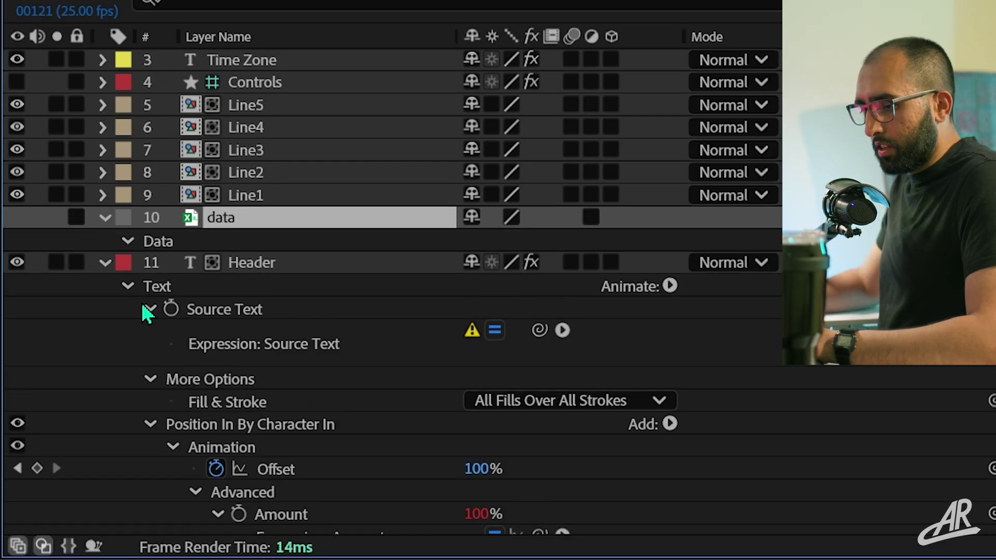
Examine the data layer's row and column properties and compare them with the CSV text and the spreadsheet cells.
{"action": "left_click", "coordinate": [189, 262]}
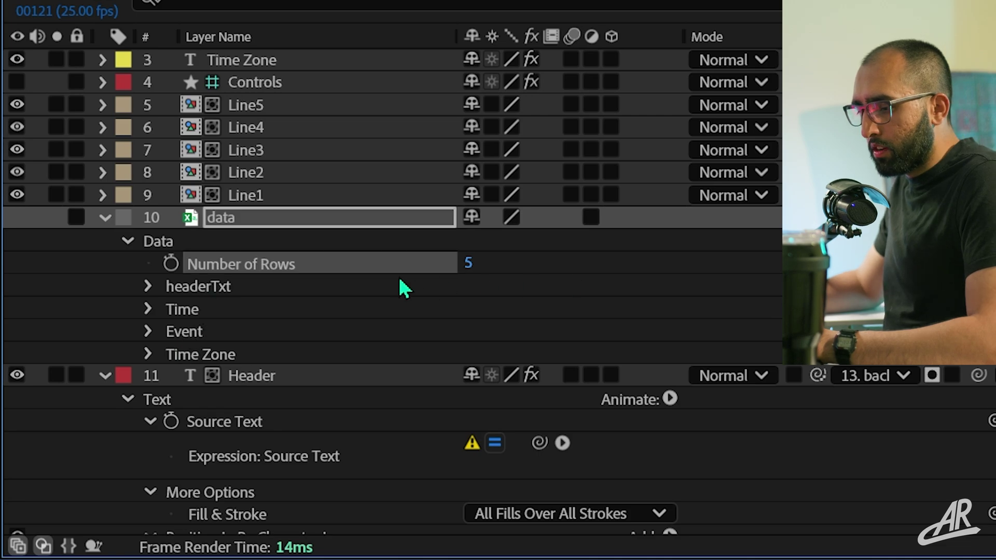
{"action": "left_click", "coordinate": [624, 441]}
{"action": "left_click_drag", "start_coordinate": [86, 76], "coordinate": [172, 194]}
{"action": "left_click_drag", "start_coordinate": [436, 52], "coordinate": [15, 61]}
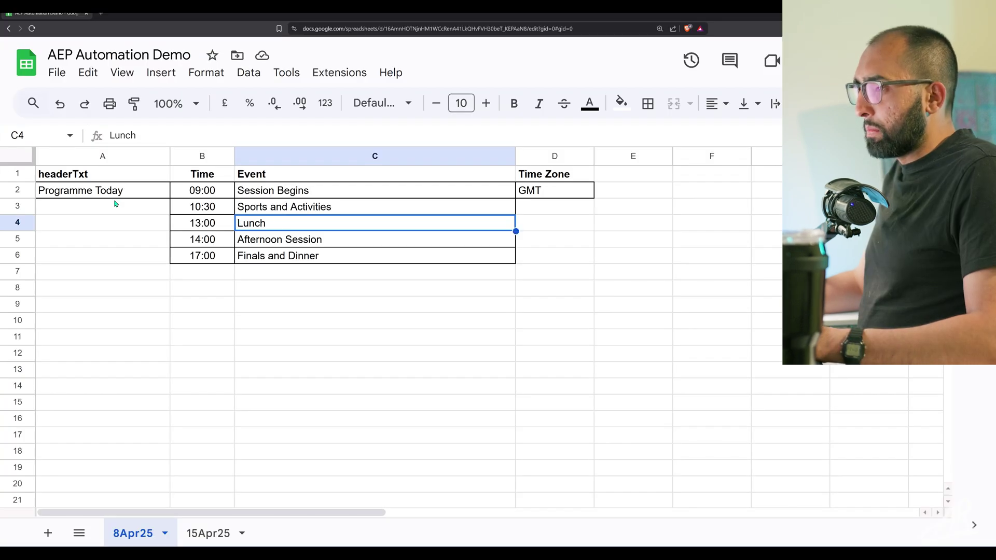
{"action": "left_click_drag", "start_coordinate": [113, 197], "coordinate": [575, 258]}
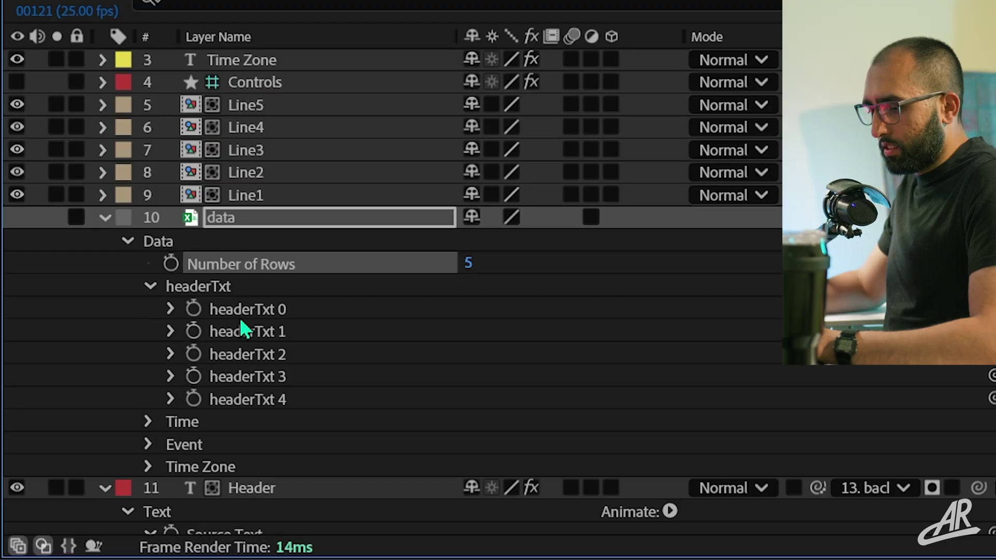
Link the Header layer's Source Text expression to headerTxt 0 of the data layer.
{"action": "left_click", "coordinate": [265, 311]}
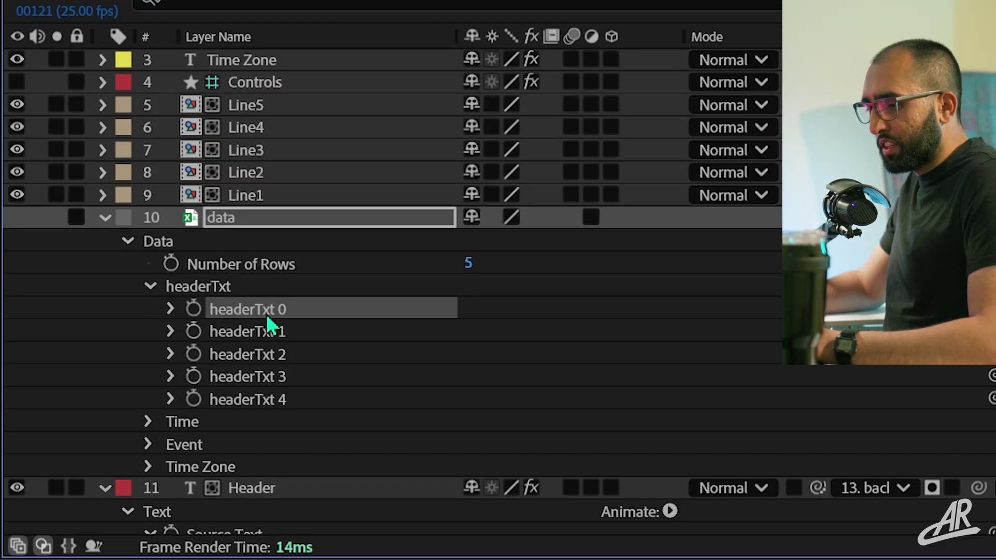
{"action": "scroll", "coordinate": [487, 428], "scroll_direction": "down", "scroll_amount": 4}
{"action": "left_click_drag", "start_coordinate": [540, 399], "coordinate": [269, 167]}
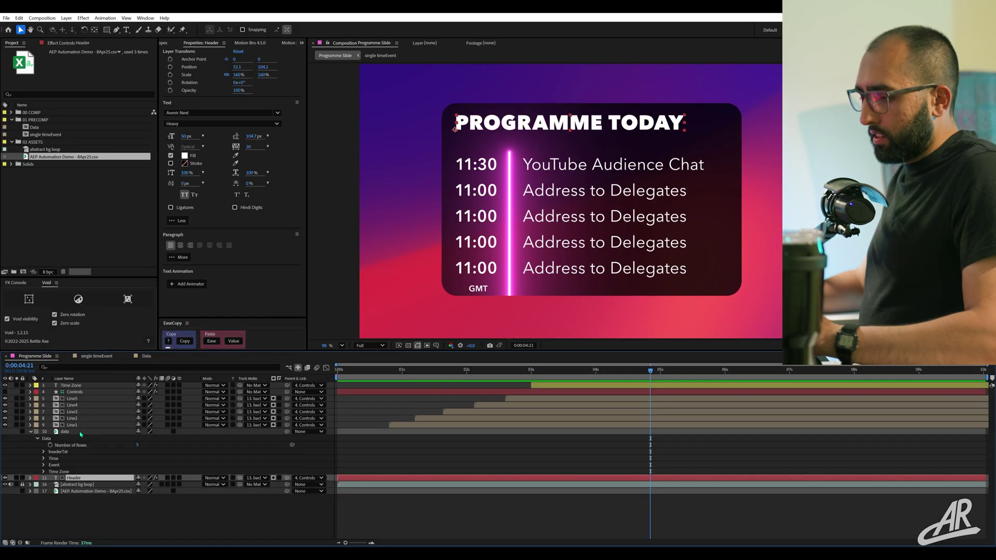
In Notepad++, test the link by changing the CSV's header text to Programme Tomorrow and Programme Now, and restore Programme Today.
{"action": "key", "text": "alt+Tab"}
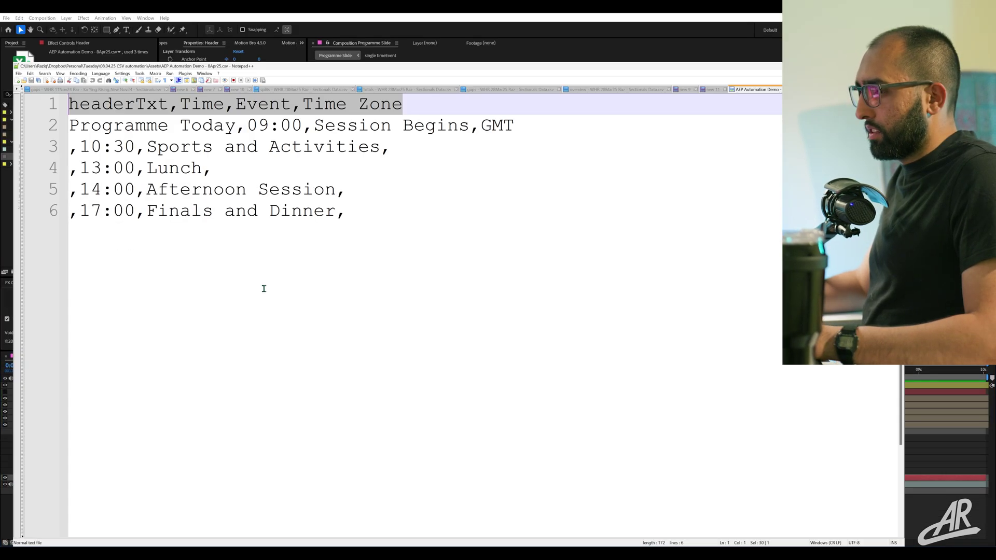
{"action": "left_click_drag", "start_coordinate": [212, 76], "coordinate": [236, 76]}
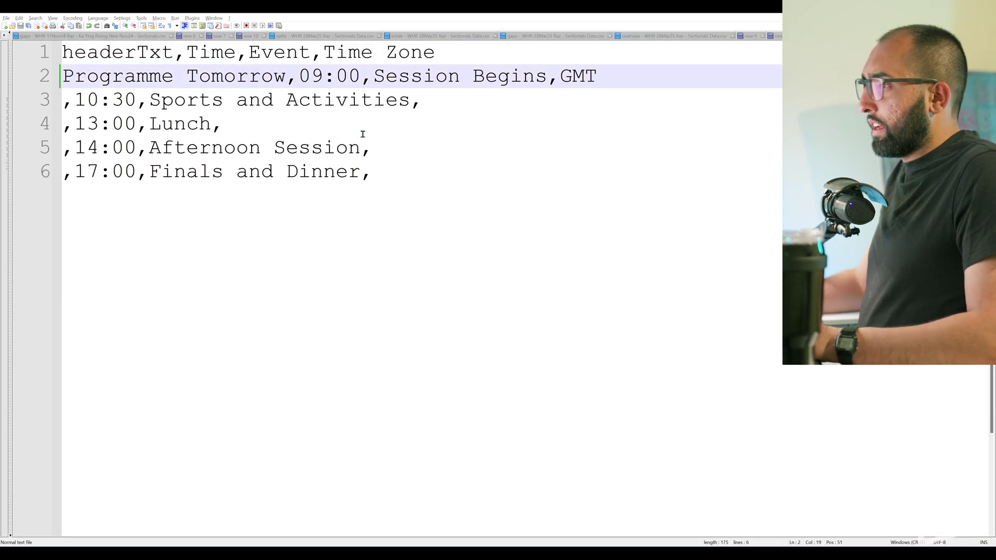
{"action": "key", "text": "alt+Tab"}
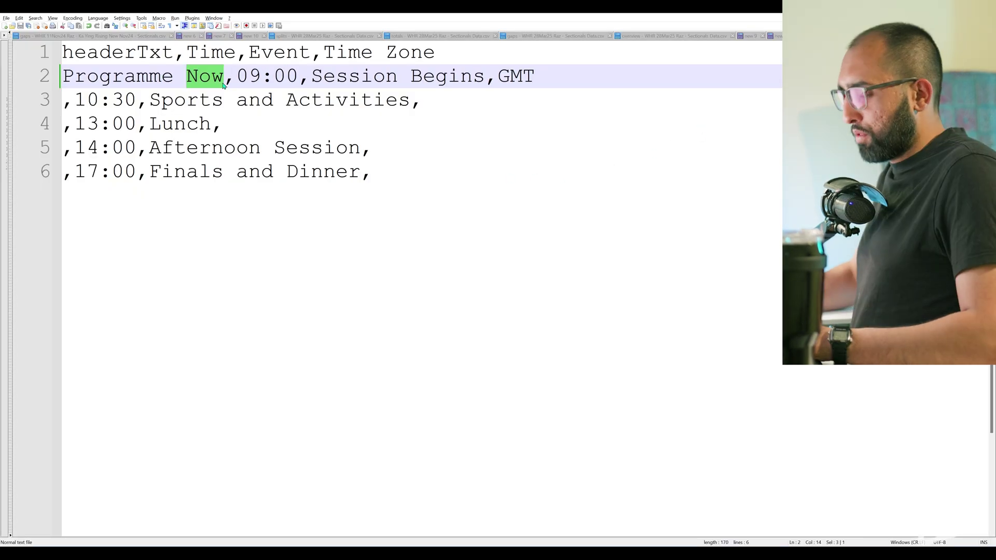
{"action": "type", "text": "Today,09:00,Session Begins,GMT"}
{"action": "key", "text": "alt+Tab"}
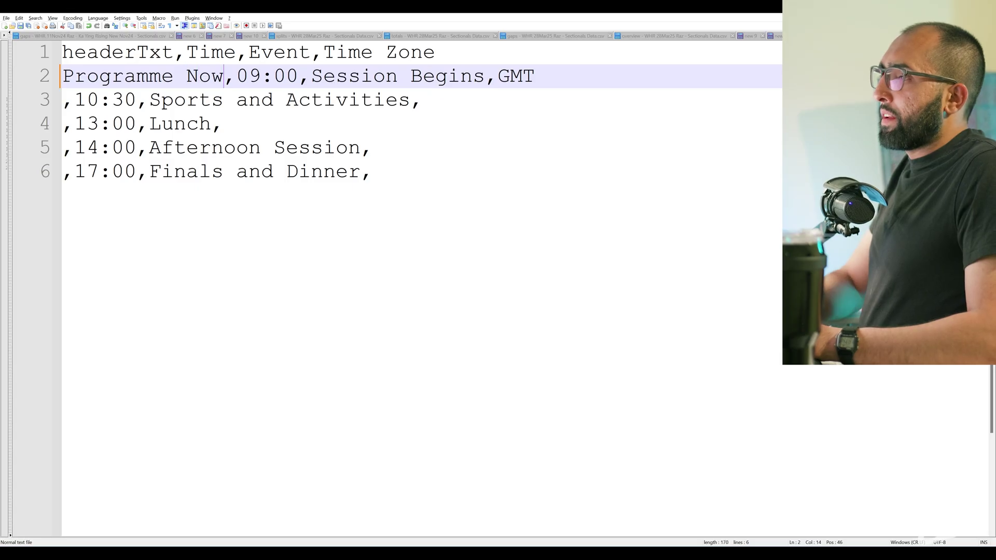
{"action": "key", "text": "alt+Tab"}
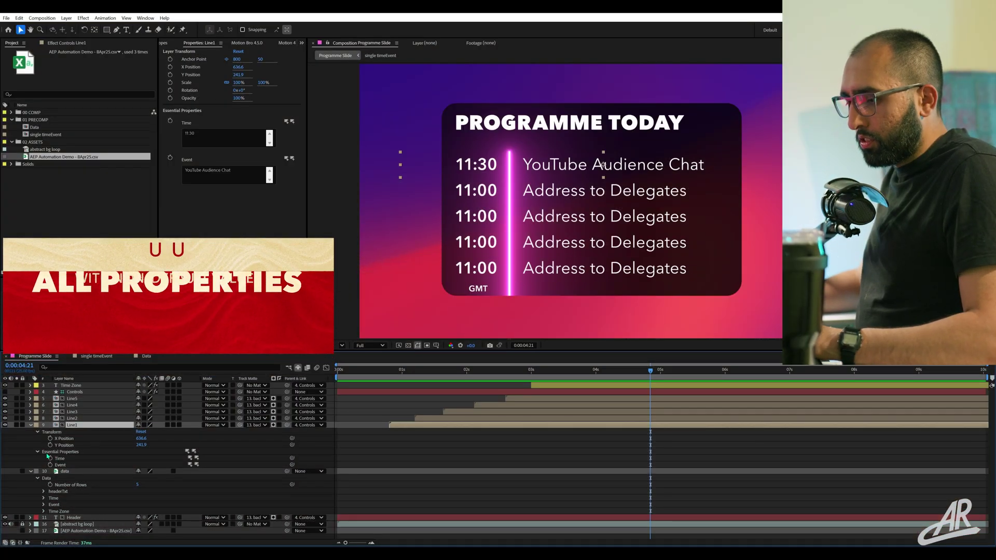
Isolate Line1's Time and Event essential properties and link Time by expression to Time 0 of the data layer.
{"action": "key", "text": "s"}
{"action": "key", "text": "s"}
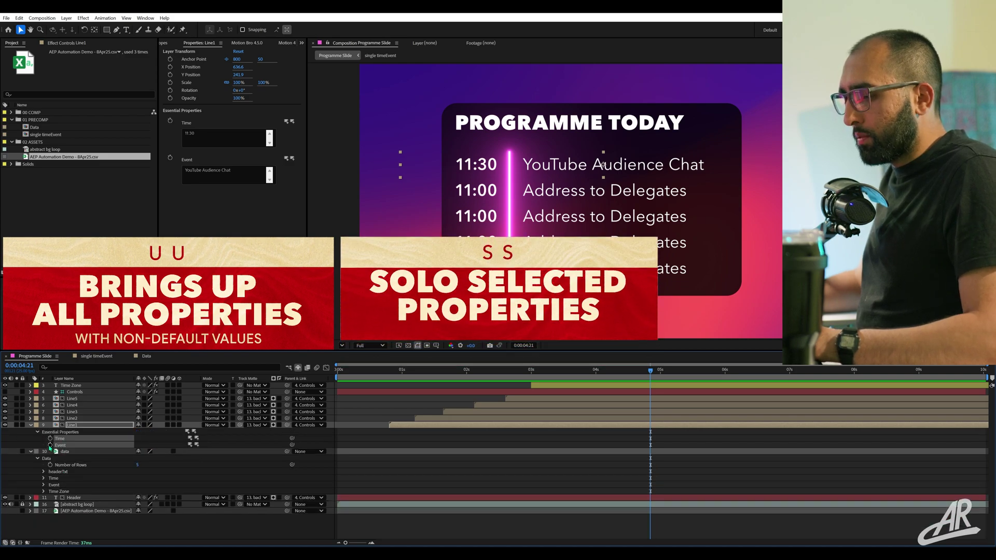
{"action": "left_click", "coordinate": [59, 438]}
{"action": "left_click", "coordinate": [44, 478]}
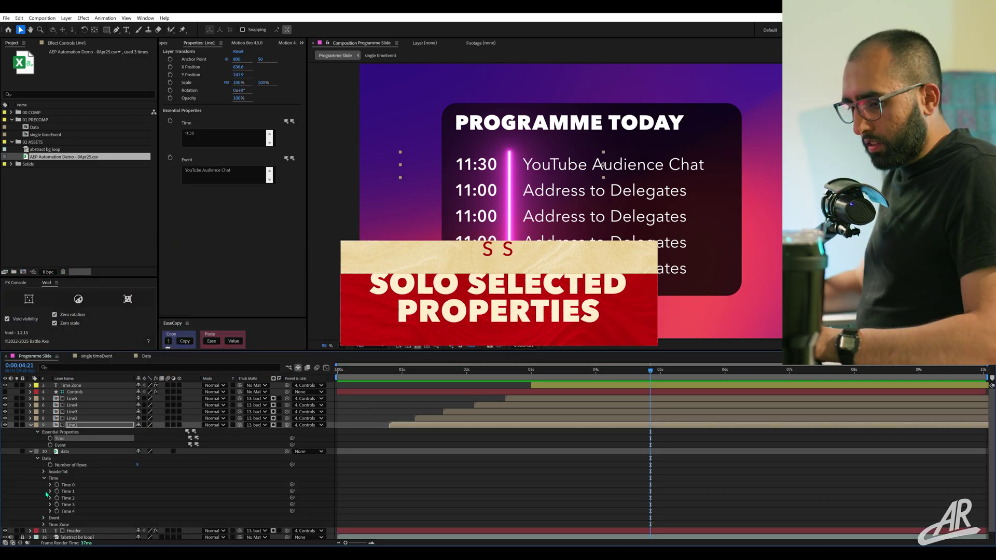
{"action": "left_click", "coordinate": [50, 438], "text": "alt"}
{"action": "left_click_drag", "start_coordinate": [159, 445], "coordinate": [48, 498]}
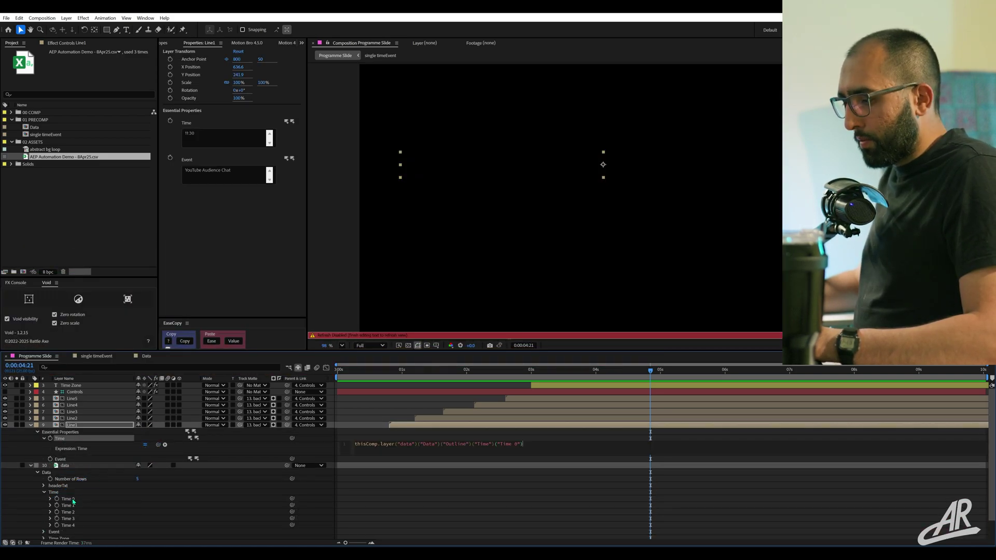
{"action": "left_click", "coordinate": [23, 482]}
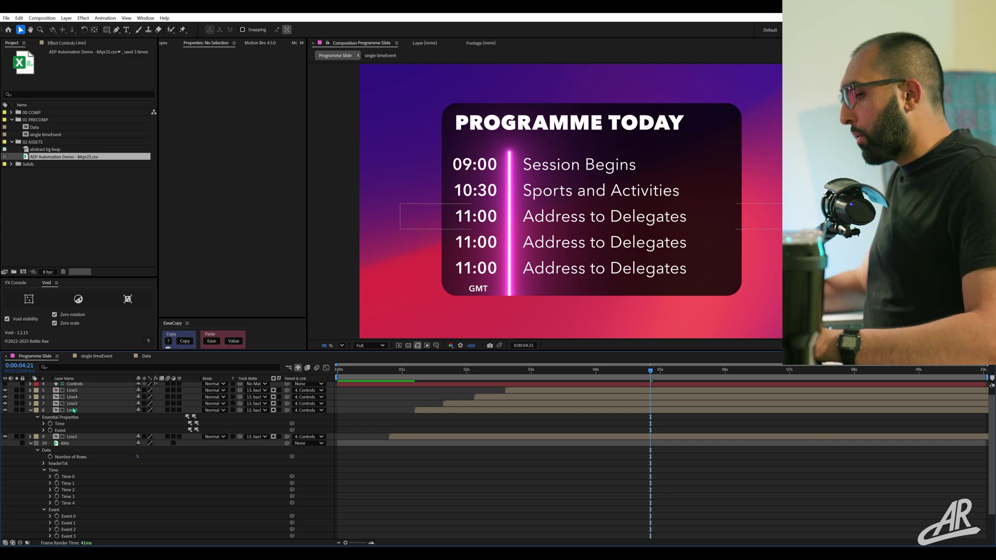
Reopen Line1's Time expression and replace the fixed row number 0 with a concatenation, leaving "Time " + at the end.
{"action": "left_click", "coordinate": [31, 410]}
{"action": "left_click", "coordinate": [31, 416]}
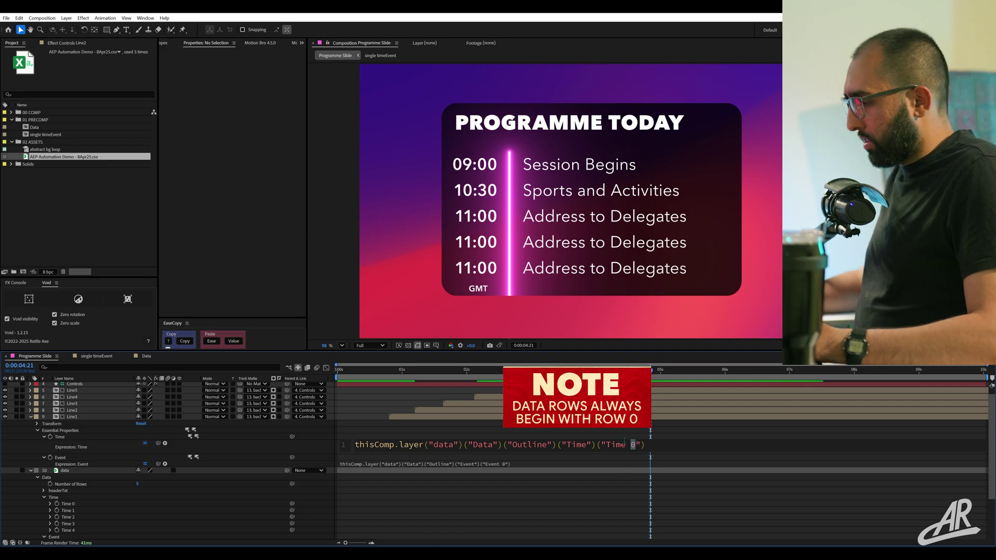
{"action": "left_click", "coordinate": [81, 410]}
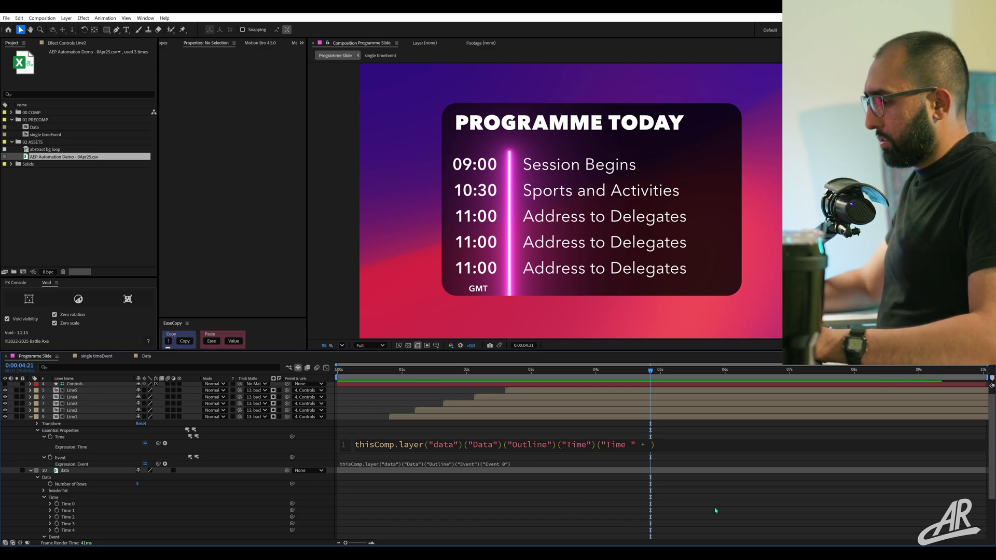
Define var thisID = thisLayer.name.split("e")[1]; above Line1's Time expression and complete its reference as "Time " + thisID.
{"action": "key", "text": "Home"}
{"action": "key", "text": "Return"}
{"action": "key", "text": "Return"}
{"action": "key", "text": "Up"}
{"action": "key", "text": "Up"}
{"action": "type", "text": "var thi"}
{"action": "type", "text": ".name"}
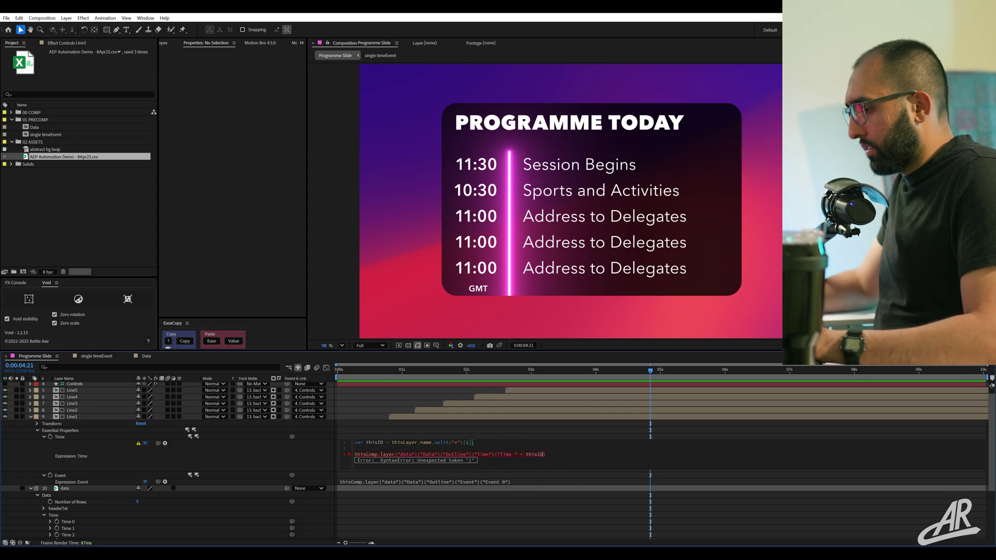
{"action": "left_click", "coordinate": [559, 437]}
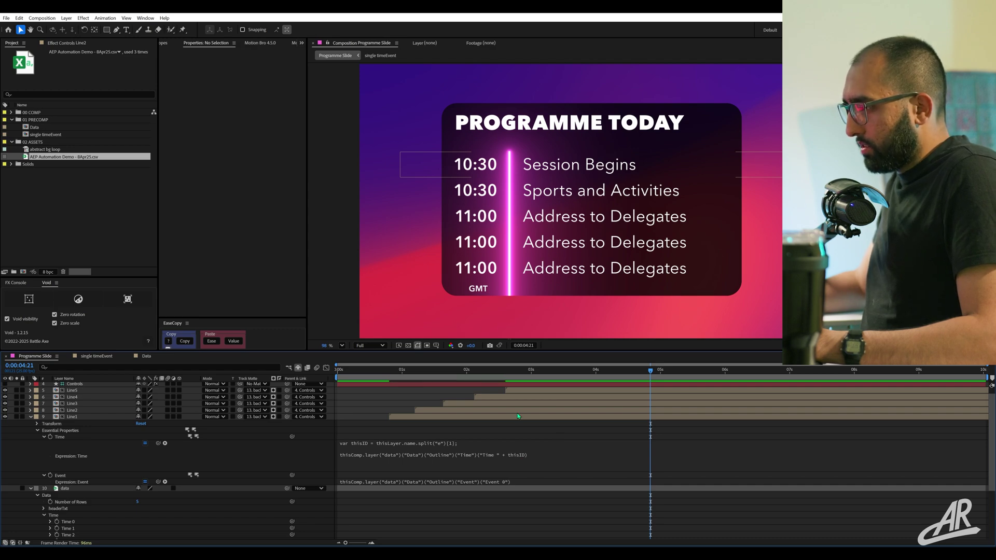
Test Line1's Time expression by renaming the layer to Line0 and Line4.
{"action": "left_click", "coordinate": [84, 418]}
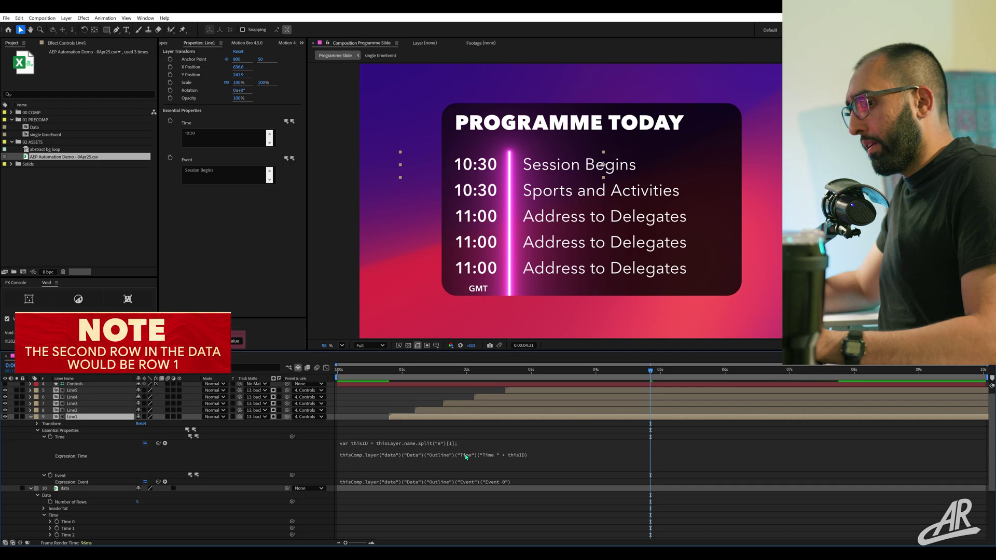
{"action": "left_click", "coordinate": [85, 423]}
{"action": "key", "text": "Return"}
{"action": "key", "text": "Right"}
{"action": "key", "text": "BackSpace"}
{"action": "type", "text": "0"}
{"action": "key", "text": "Return"}
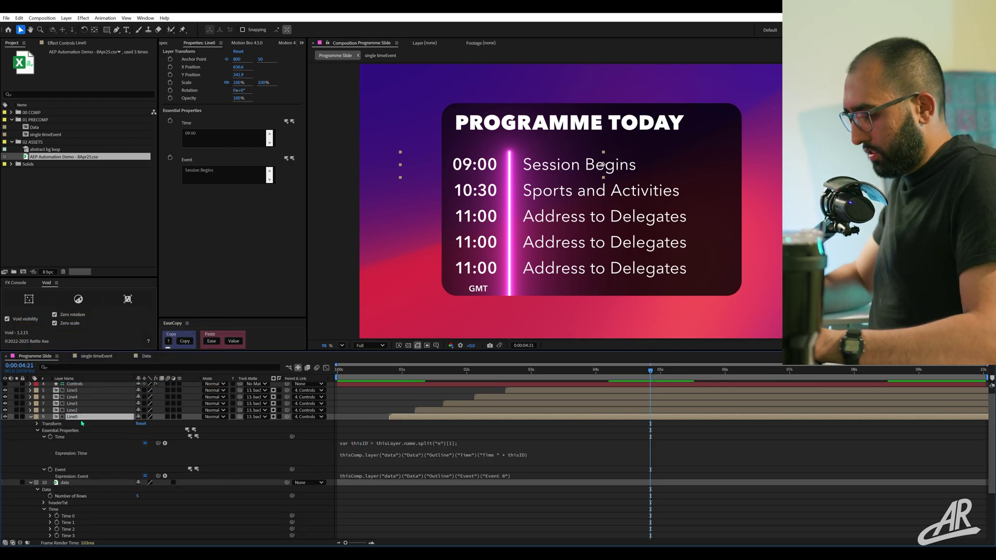
{"action": "key", "text": "Return"}
{"action": "type", "text": "Line5"}
{"action": "key", "text": "Return"}
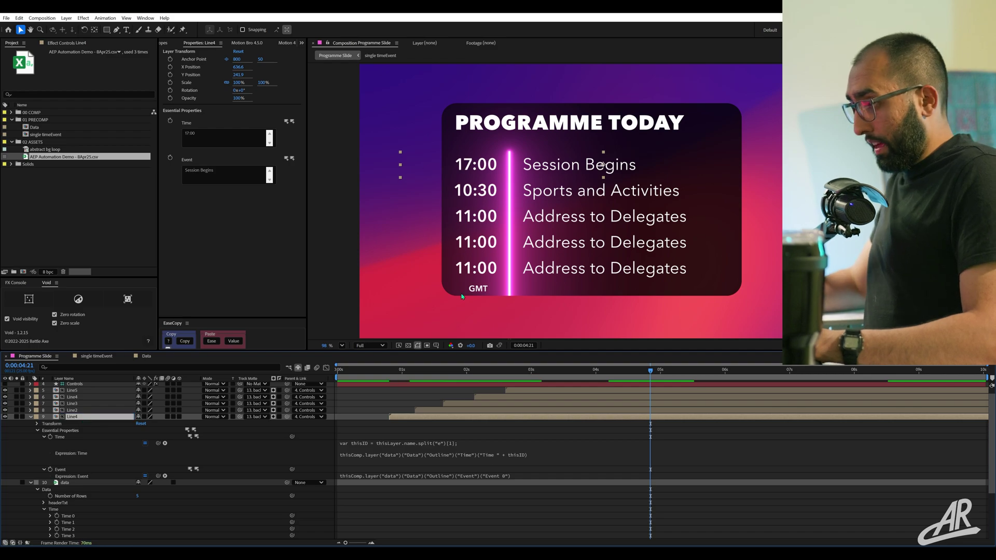
Check the matching time row of the CSV in Notepad++, return to After Effects and rename the layer back to Line1.
{"action": "key", "text": "alt+Tab"}
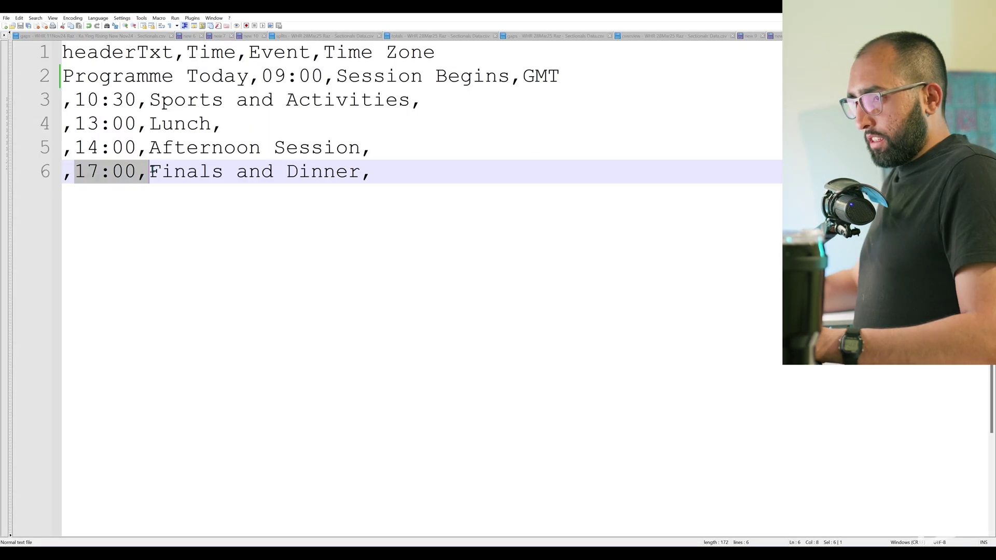
{"action": "key", "text": "alt+Tab"}
{"action": "key", "text": "Return"}
{"action": "type", "text": "Line1"}
{"action": "key", "text": "Return"}
Subtract 1 from the row number in Line1's Time expression, making the definition var thisID = thisLayer.name.split("e")[1] - 1;.
{"action": "left_click", "coordinate": [473, 444]}
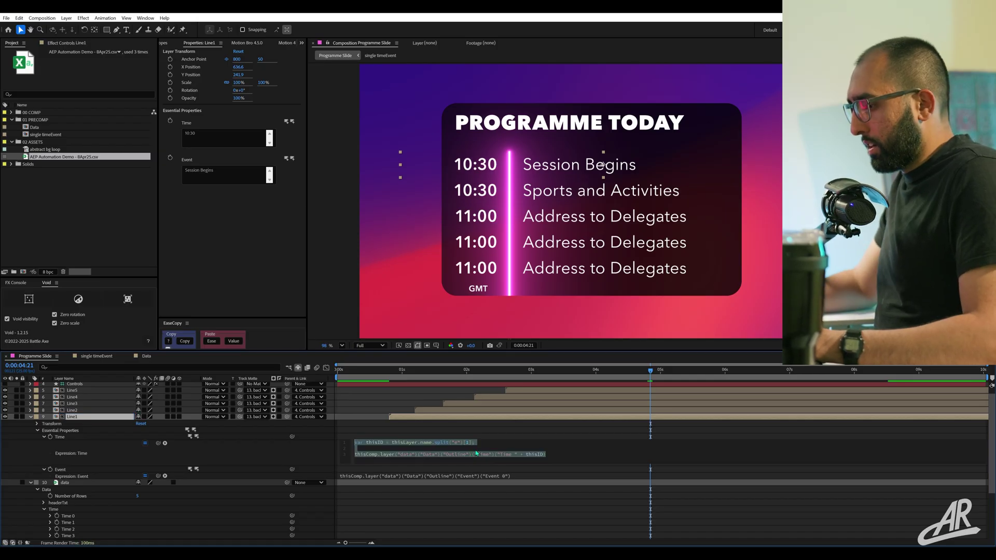
{"action": "left_click", "coordinate": [474, 444]}
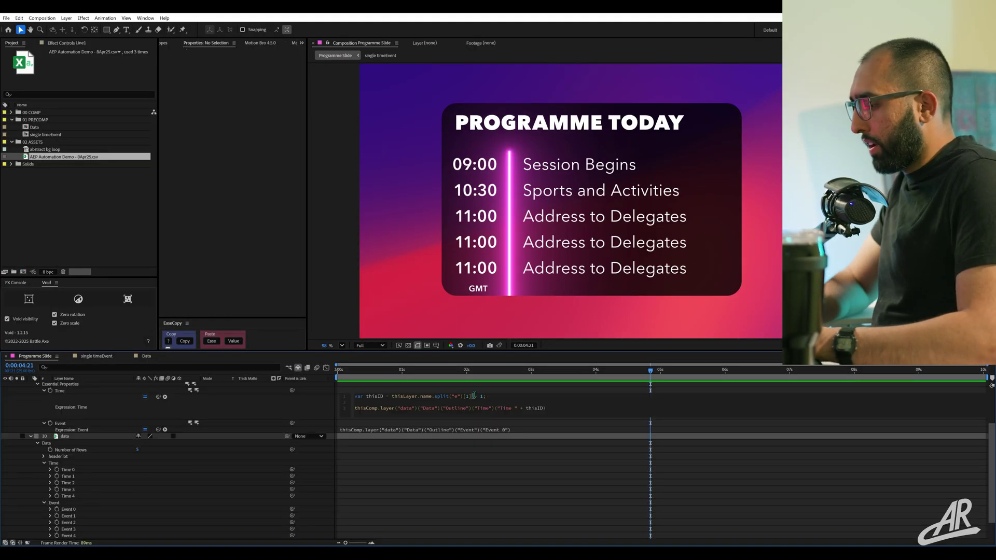
{"action": "left_click_drag", "start_coordinate": [472, 396], "coordinate": [484, 397]}
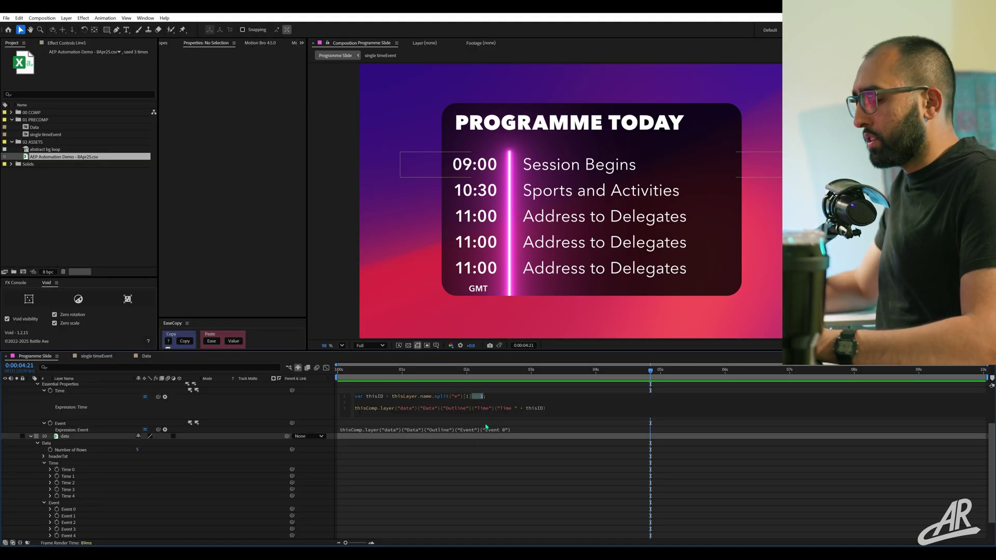
Examine Line1's Time expression part by part: the layer name, the split at "e", the - 1 and the "Time " + thisID reference.
{"action": "scroll", "coordinate": [457, 402], "scroll_direction": "up", "scroll_amount": 3}
{"action": "left_click", "coordinate": [377, 412]}
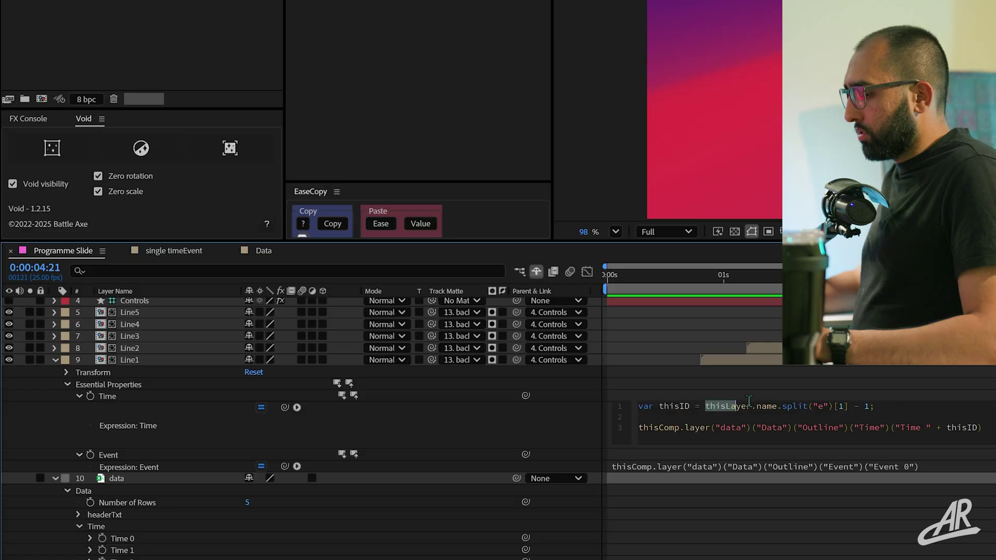
{"action": "left_click_drag", "start_coordinate": [736, 410], "coordinate": [814, 407]}
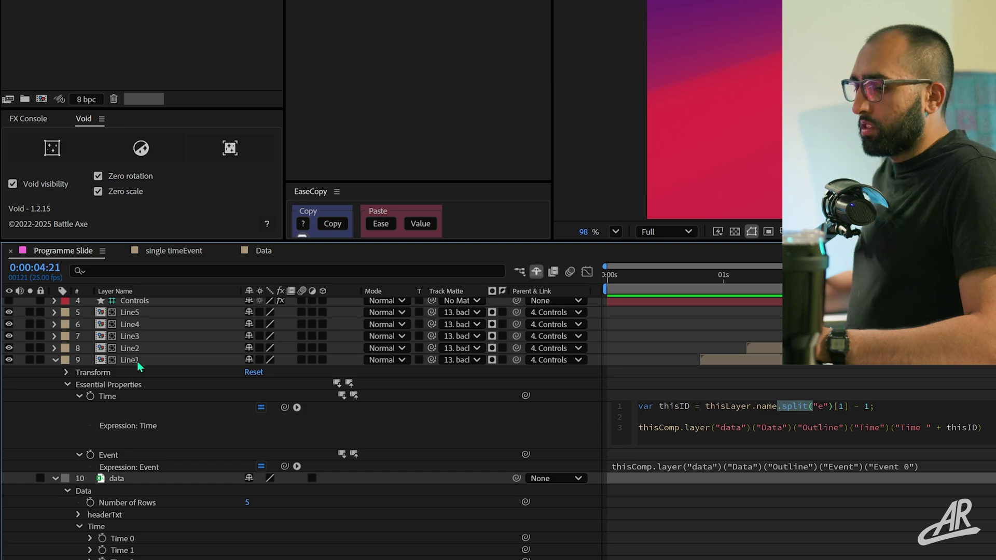
{"action": "key", "text": "ctrl+a"}
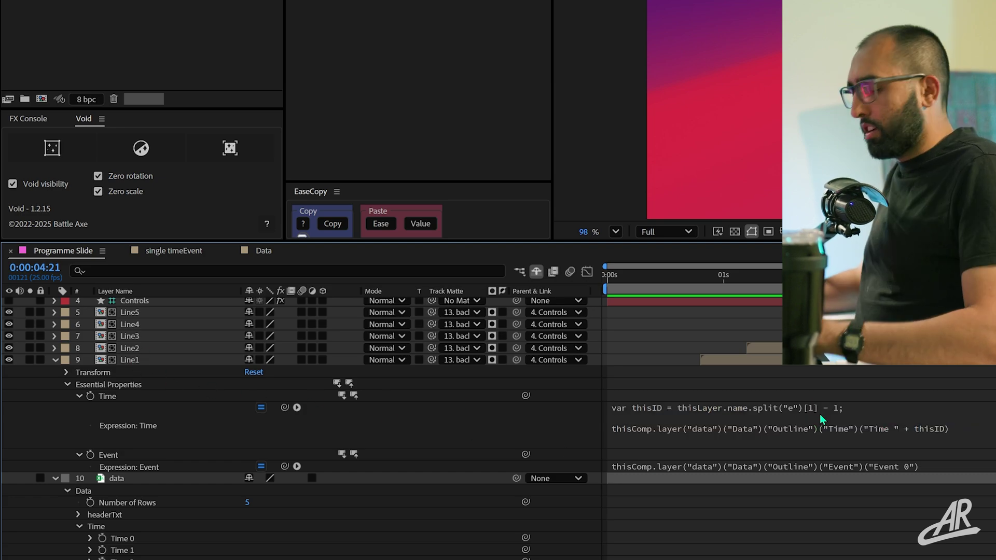
{"action": "left_click", "coordinate": [932, 423]}
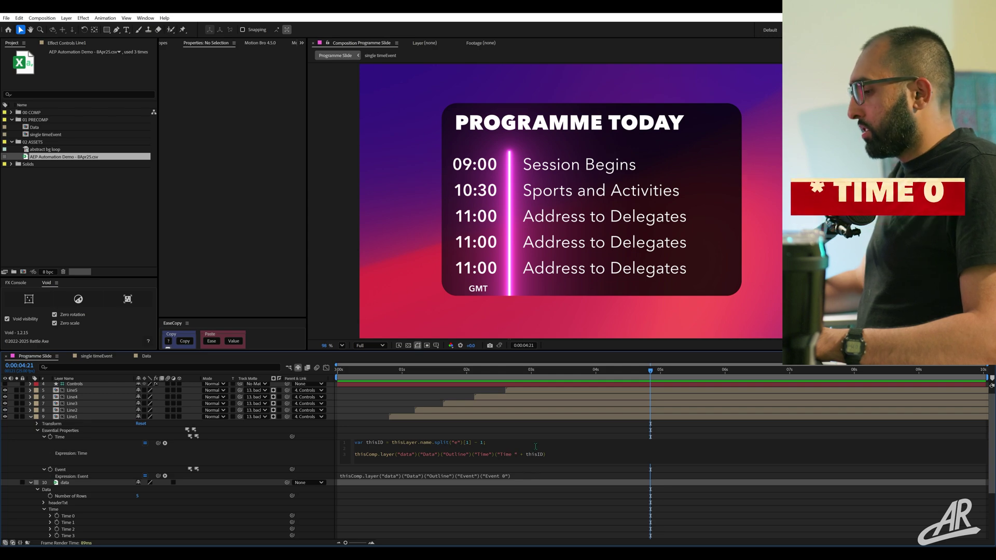
{"action": "scroll", "coordinate": [517, 455], "scroll_direction": "up", "scroll_amount": 3, "text": "ctrl"}
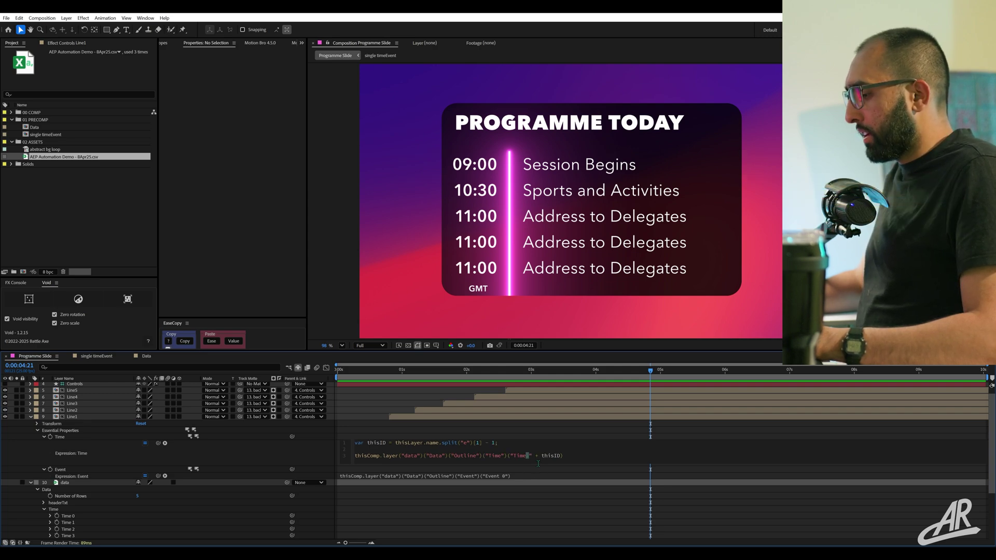
{"action": "left_click_drag", "start_coordinate": [592, 452], "coordinate": [631, 452]}
Reuse the var thisID definition in Line1's Event expression and end its data reference with "Event " + thisID.
{"action": "scroll", "coordinate": [560, 457], "scroll_direction": "up", "scroll_amount": 1}
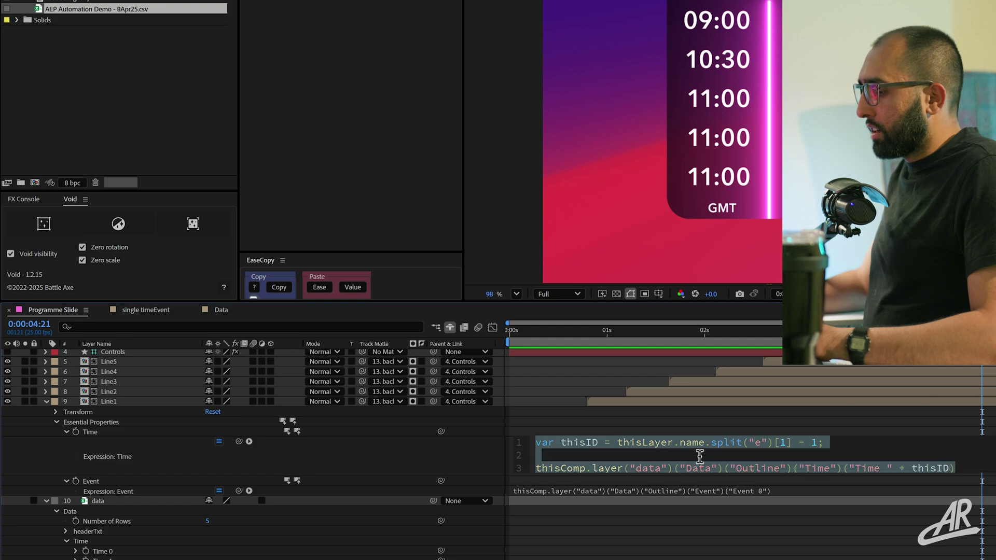
{"action": "left_click", "coordinate": [720, 492]}
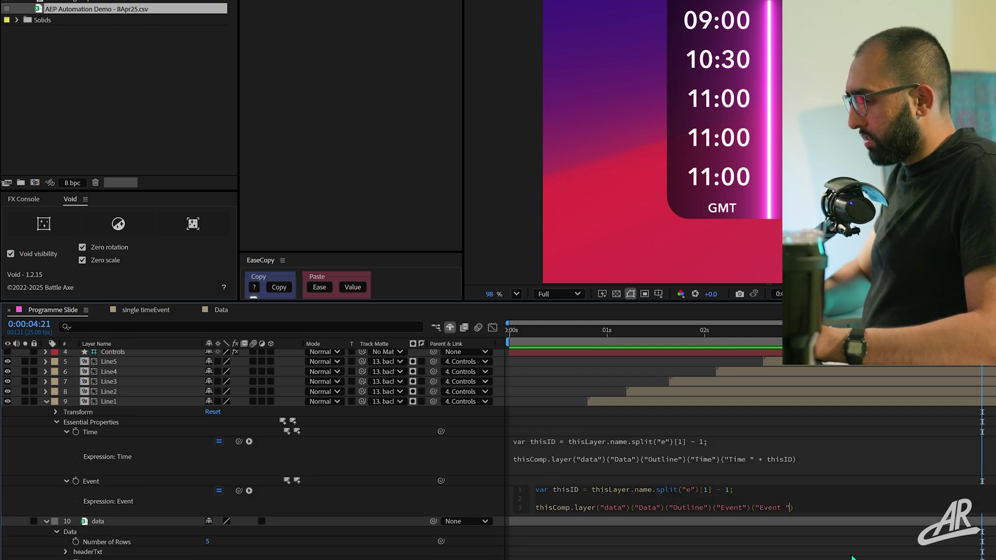
{"action": "type", "text": "sID"}
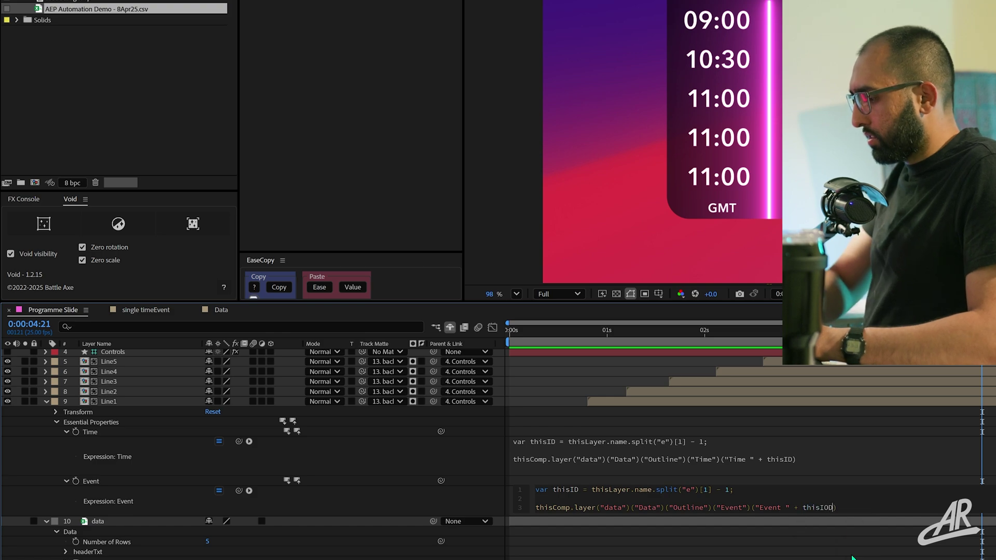
Copy only Line1's Time expression, filter the properties of layers Line2 to Line5 by "time" and maximise the timeline.
{"action": "right_click", "coordinate": [111, 432]}
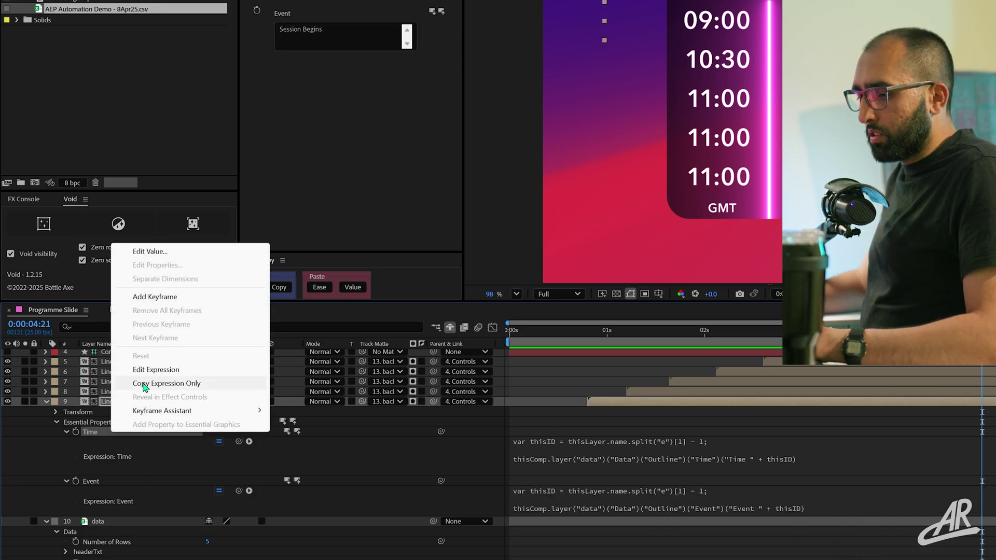
{"action": "left_click", "coordinate": [145, 385]}
{"action": "left_click", "coordinate": [119, 391]}
{"action": "left_click", "coordinate": [117, 362], "text": "shift"}
{"action": "left_click", "coordinate": [116, 326]}
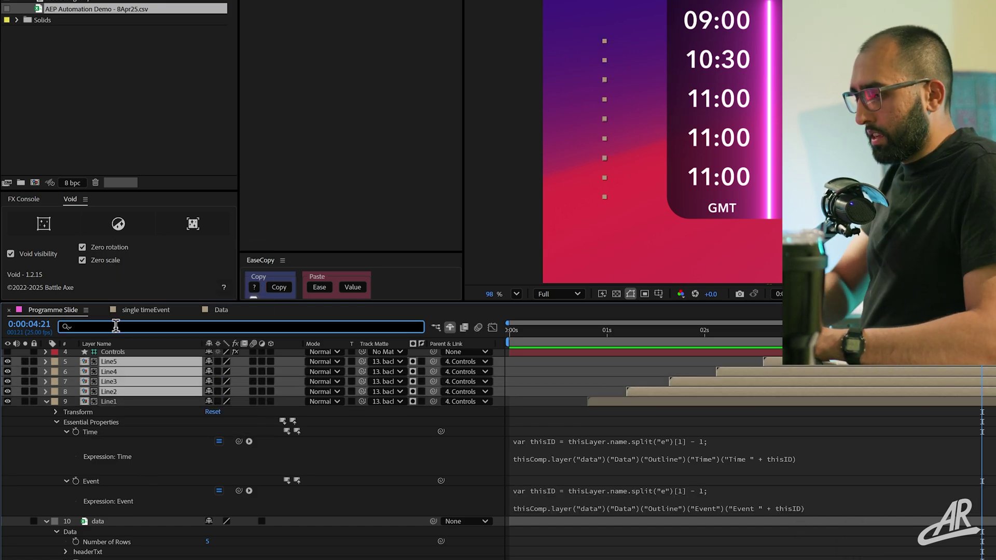
{"action": "type", "text": "time"}
{"action": "key", "text": "grave"}
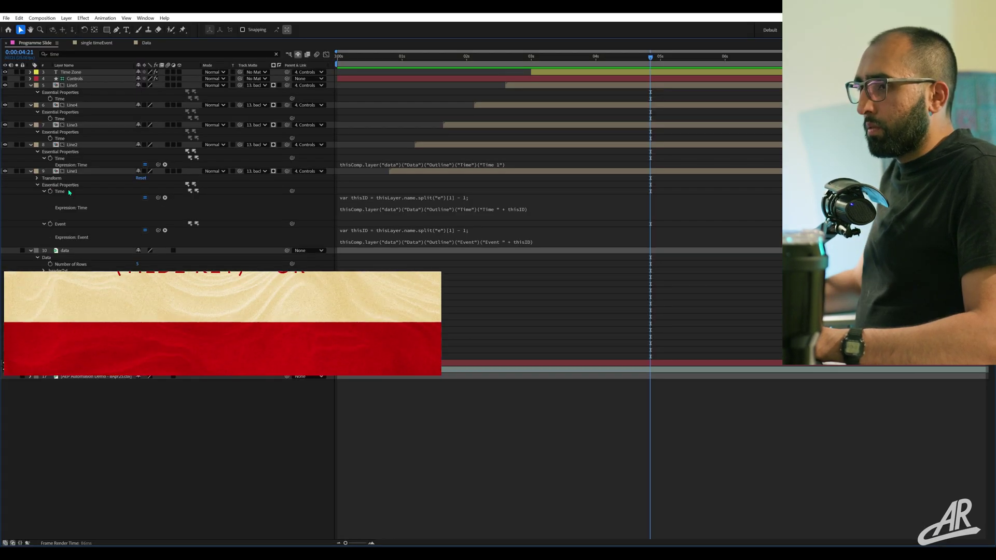
Paste the copied expression onto the Time properties of Line2, Line3, Line4 and Line5, and expand Line5's Time.
{"action": "left_click", "coordinate": [60, 158]}
{"action": "key", "text": "Return"}
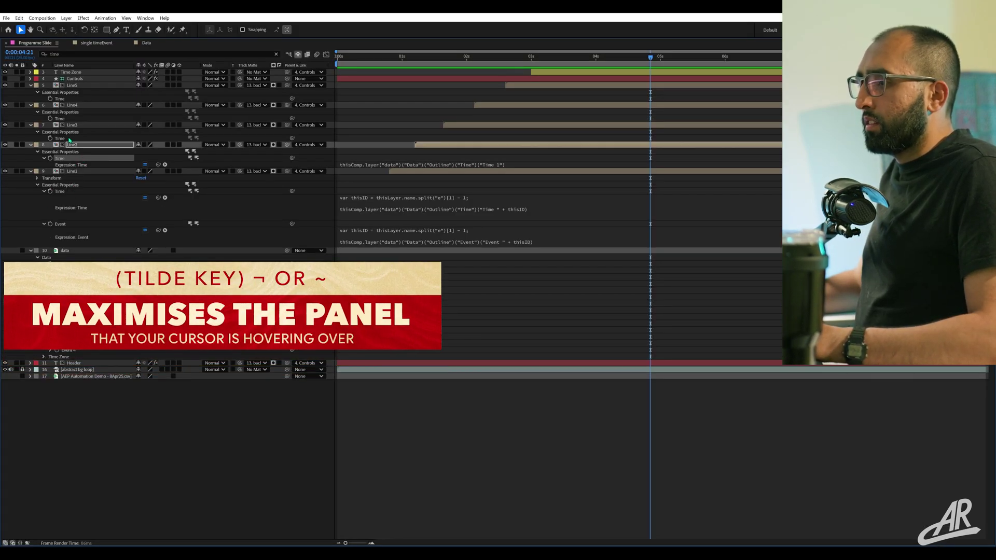
{"action": "left_click", "coordinate": [68, 138], "text": "ctrl"}
{"action": "left_click", "coordinate": [69, 119], "text": "ctrl"}
{"action": "left_click", "coordinate": [72, 100], "text": "ctrl"}
{"action": "key", "text": "ctrl+v"}
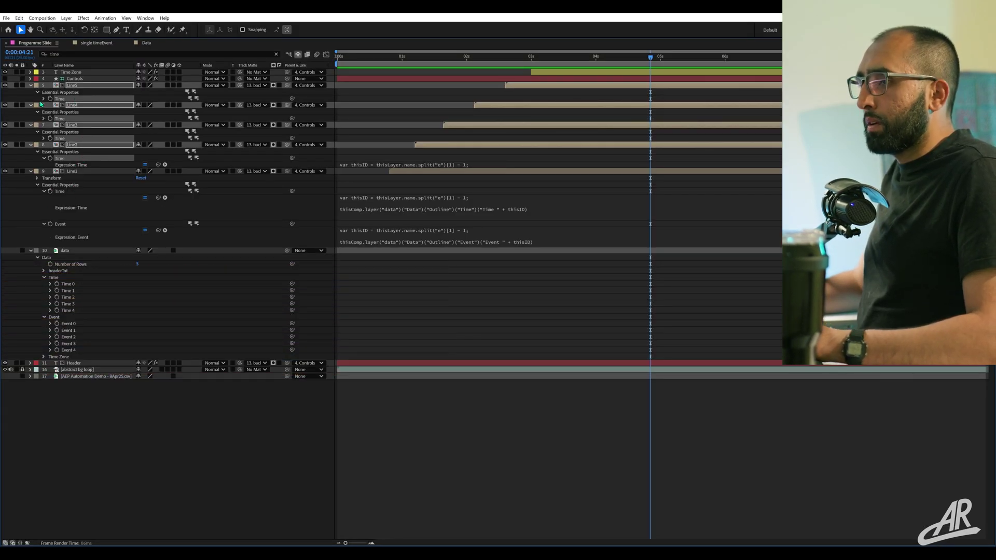
{"action": "left_click", "coordinate": [44, 99]}
Copy only Line1's Event expression and paste it onto the Event properties of Line2 to Line5, filtering the layers by "event".
{"action": "right_click", "coordinate": [77, 251]}
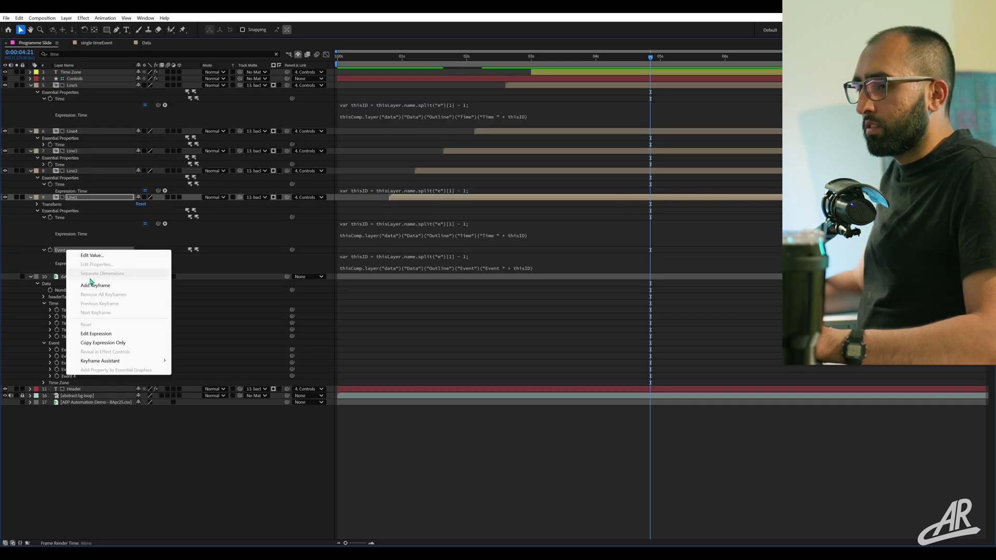
{"action": "left_click", "coordinate": [103, 343]}
{"action": "left_click", "coordinate": [72, 171]}
{"action": "left_click", "coordinate": [72, 85], "text": "shift"}
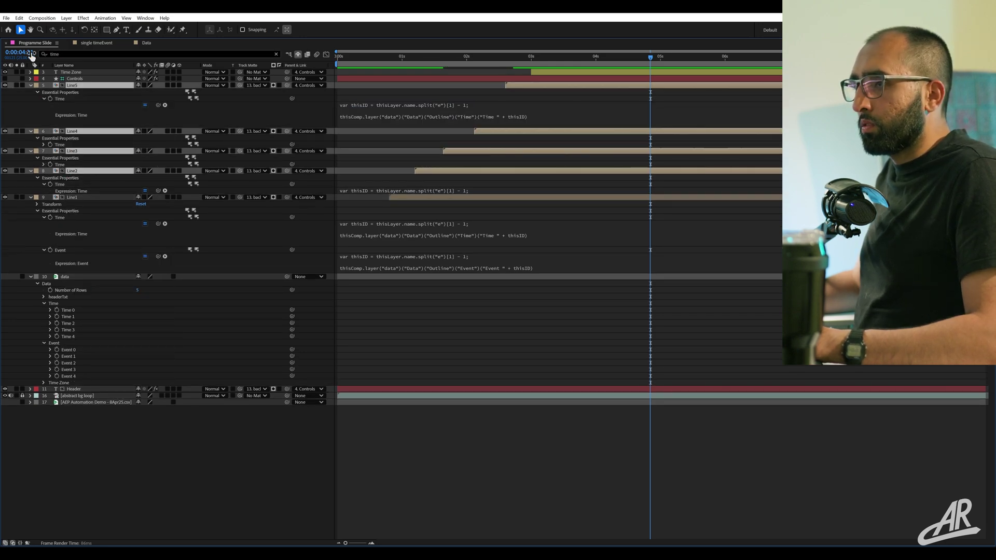
{"action": "key", "text": "ctrl+f"}
{"action": "type", "text": "event"}
{"action": "left_click_drag", "start_coordinate": [29, 97], "coordinate": [91, 159]}
{"action": "key", "text": "ctrl+v"}
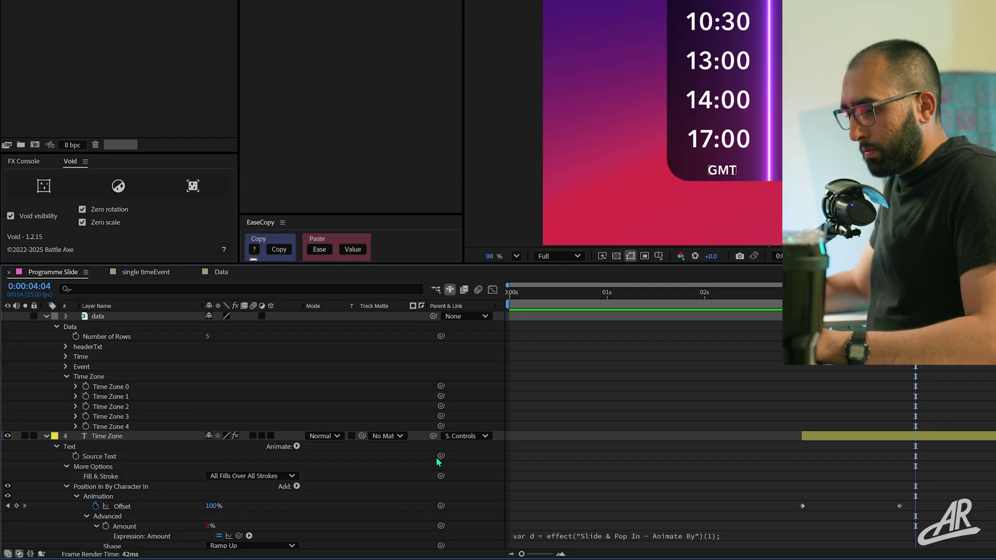
Link the Time Zone layer's Source Text by expression to Time Zone 0 of the data layer.
{"action": "left_click_drag", "start_coordinate": [441, 456], "coordinate": [109, 396]}
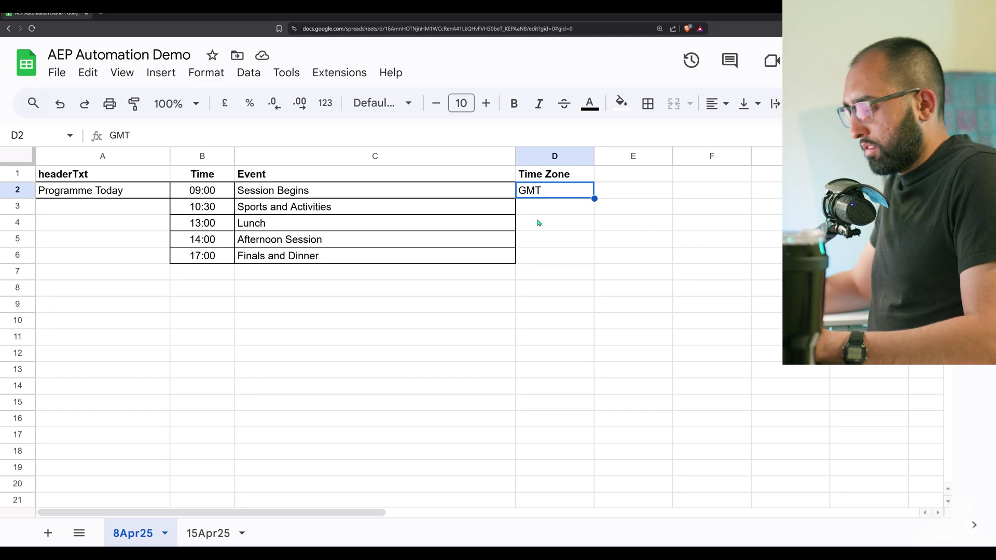
In Google Sheets, enter test data: header Hello there, zone EST, times 05:00 and 19:00, events blah blah, haha and the end.
{"action": "type", "text": "EST"}
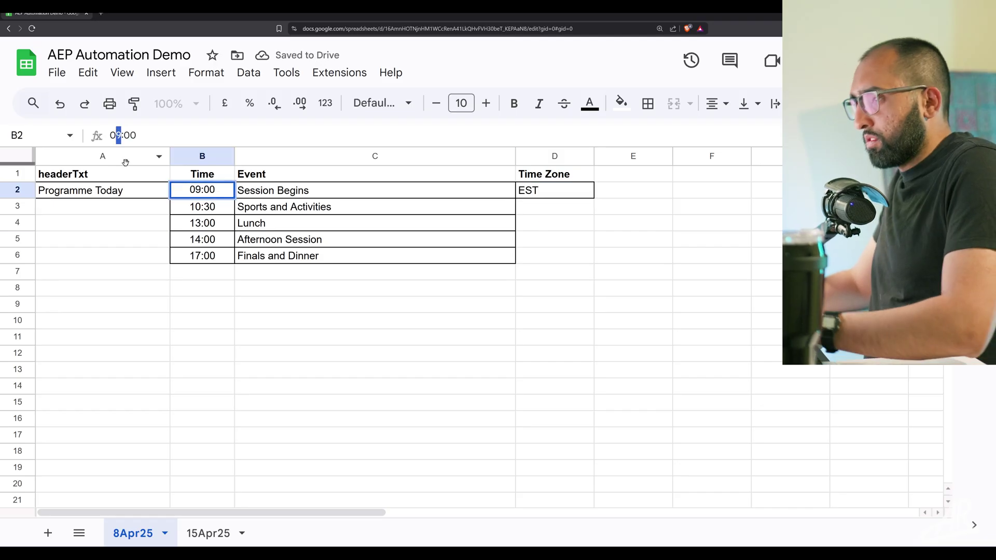
{"action": "left_click", "coordinate": [202, 222]}
{"action": "type", "text": "19:00"}
{"action": "key", "text": "Return"}
{"action": "left_click", "coordinate": [202, 190]}
{"action": "type", "text": "05:00"}
{"action": "left_click", "coordinate": [375, 206]}
{"action": "type", "text": "blah blah"}
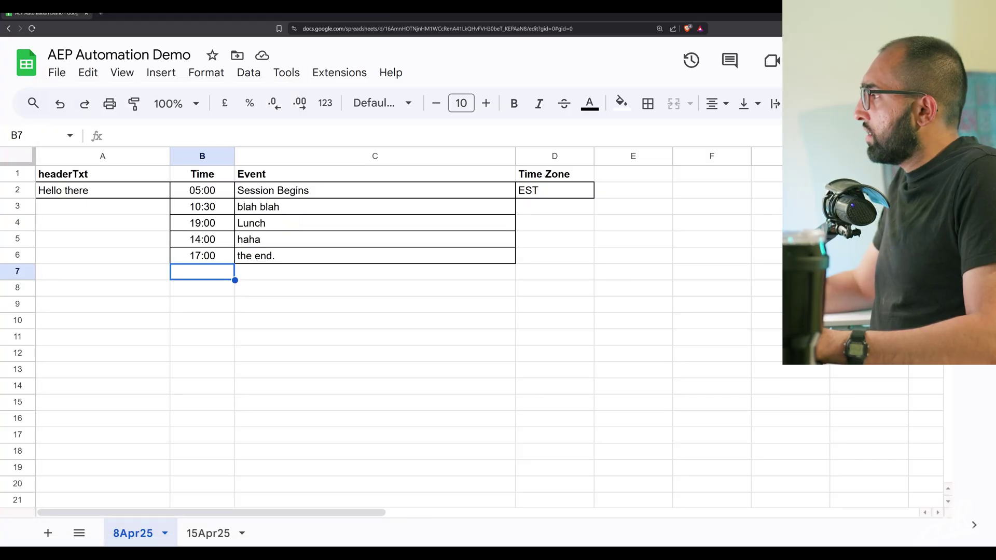
Replace the CSV footage in After Effects with the newly exported AEP Automation Demo - 8Apr25 (1).csv.
{"action": "key", "text": "alt+Tab"}
{"action": "left_click", "coordinate": [513, 275]}
{"action": "right_click", "coordinate": [76, 157]}
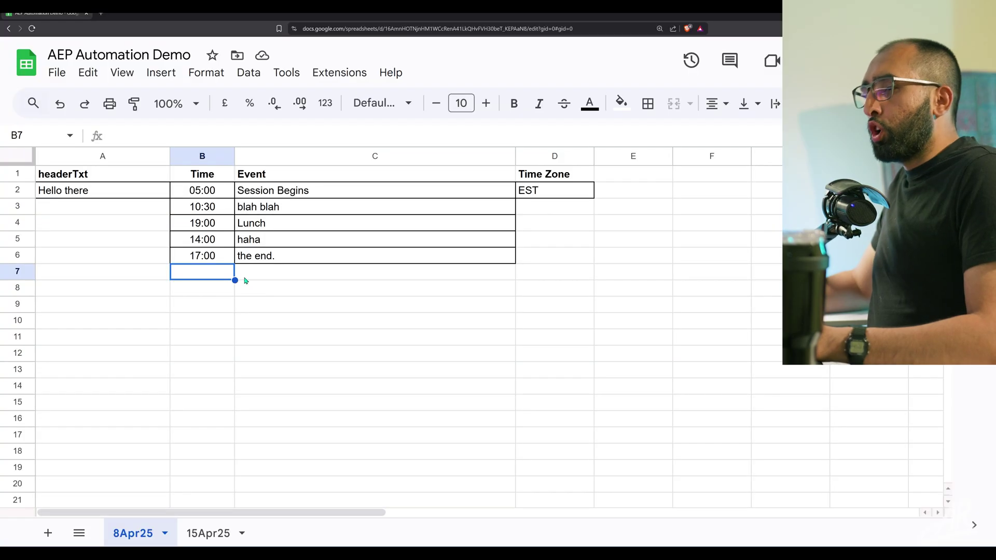
{"action": "left_click", "coordinate": [256, 341]}
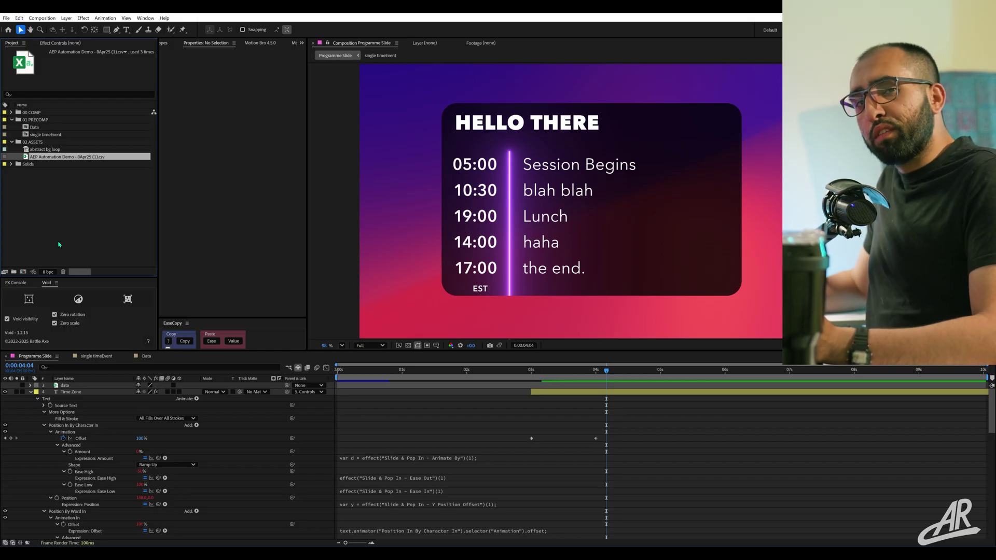
Replace the CSV footage with the original AEP Automation Demo - 8Apr25.csv and check the programme lines on the slide.
{"action": "left_click", "coordinate": [580, 418]}
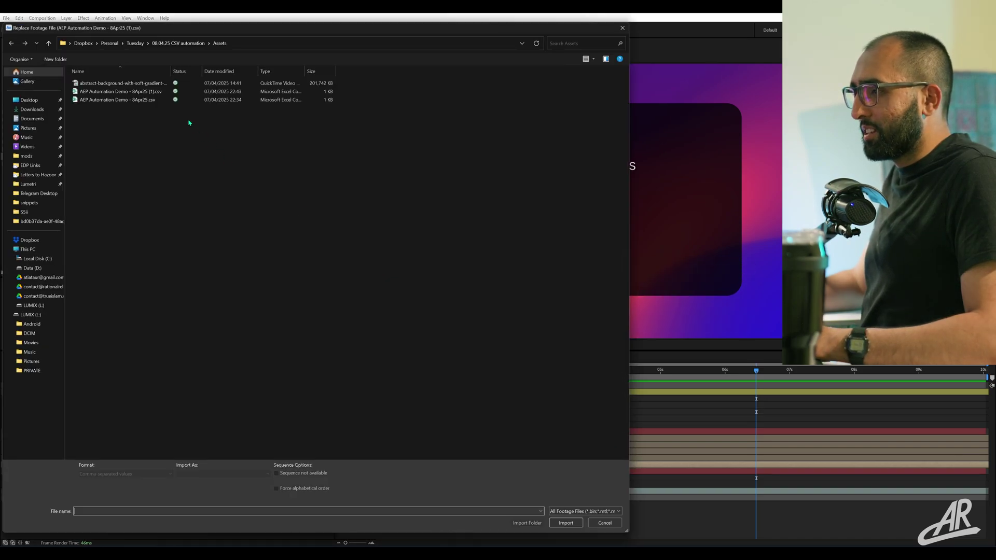
{"action": "double_click", "coordinate": [177, 100]}
{"action": "left_click", "coordinate": [491, 161]}
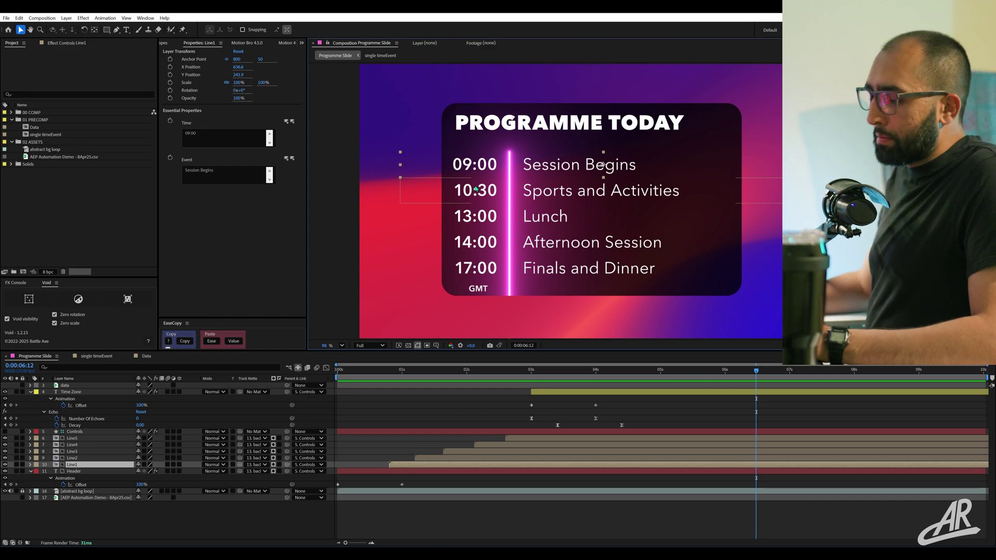
{"action": "left_click", "coordinate": [480, 220]}
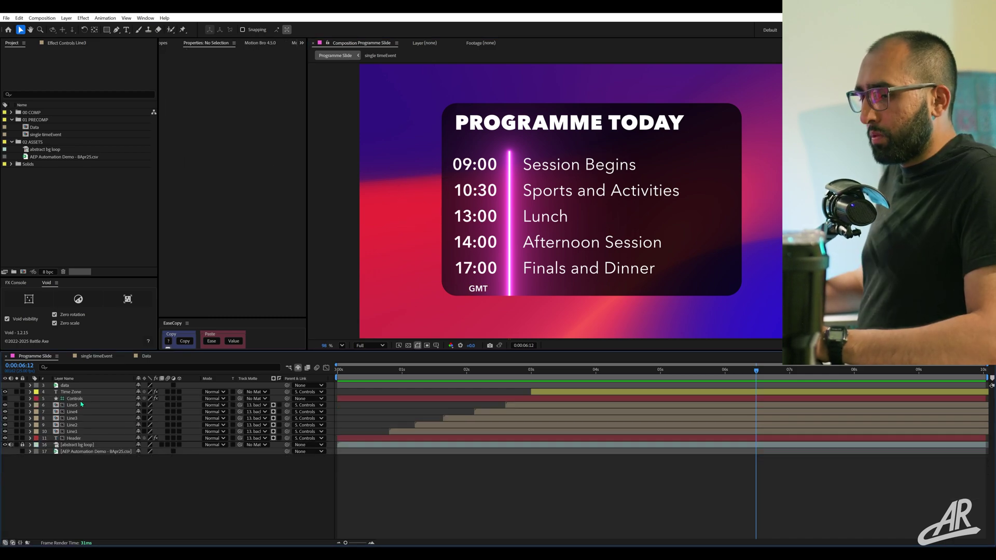
Add a Slider Control named "current event" to the Controls layer and set its slider to 3.
{"action": "left_click", "coordinate": [77, 399]}
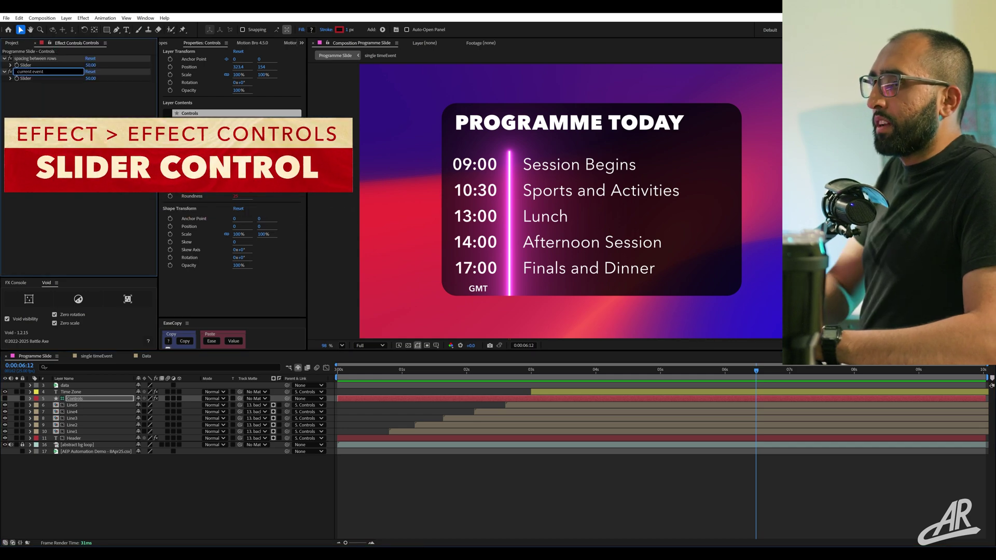
{"action": "key", "text": "Return"}
{"action": "left_click", "coordinate": [89, 78]}
{"action": "type", "text": "2"}
{"action": "key", "text": "Return"}
Start an Opacity expression on Line1 with var current = thisComp.layer("Controls").effect("current event")("Slider");.
{"action": "left_click", "coordinate": [82, 431]}
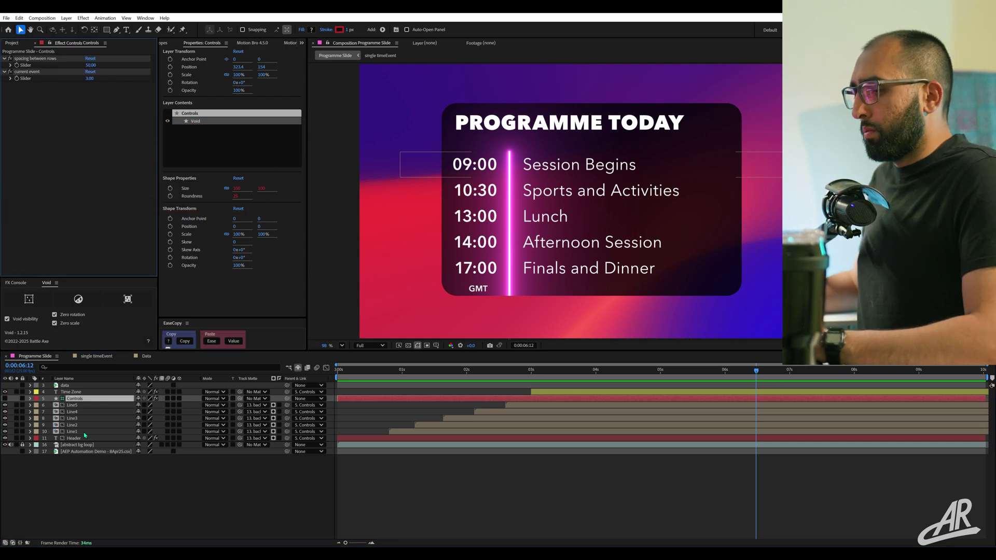
{"action": "key", "text": "t"}
{"action": "left_click", "coordinate": [50, 438], "text": "alt"}
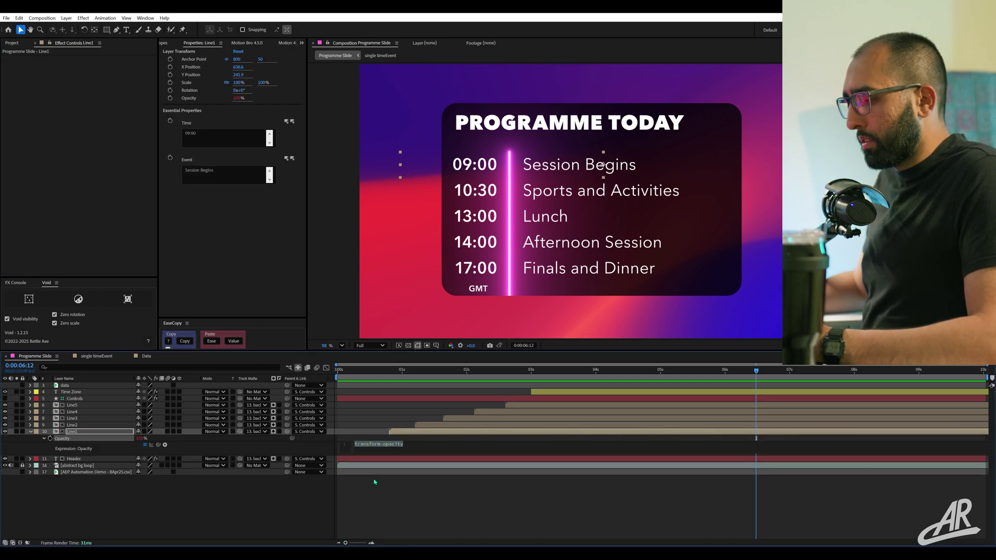
{"action": "type", "text": "var current ="}
{"action": "left_click_drag", "start_coordinate": [159, 445], "coordinate": [30, 79]}
{"action": "type", "text": ";"}
{"action": "key", "text": "Return"}
{"action": "key", "text": "Return"}
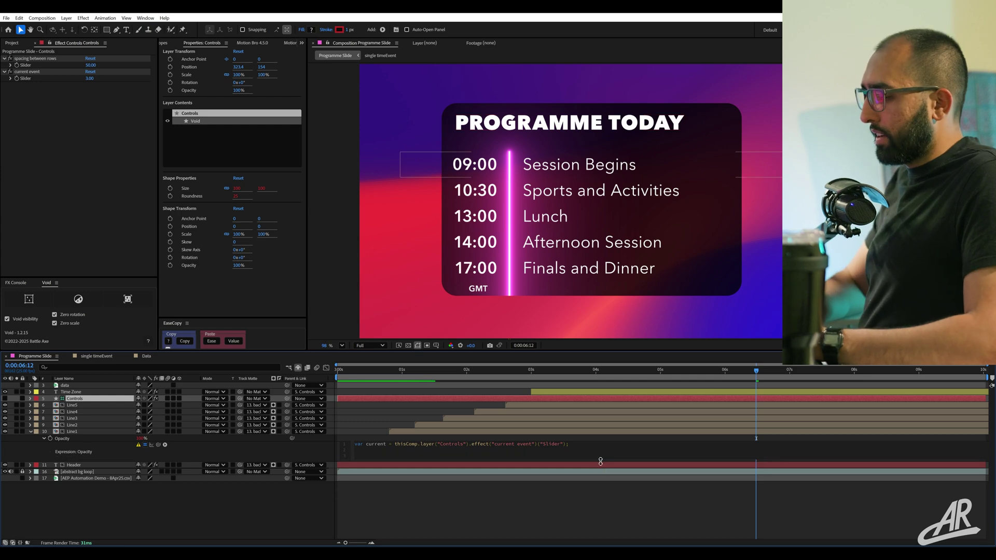
Add the condition (current > thisID) to Line1's Opacity expression, with var thisID = thisLayer.name.split("e")[1] - 1; as its first line.
{"action": "type", "text": "(current)"}
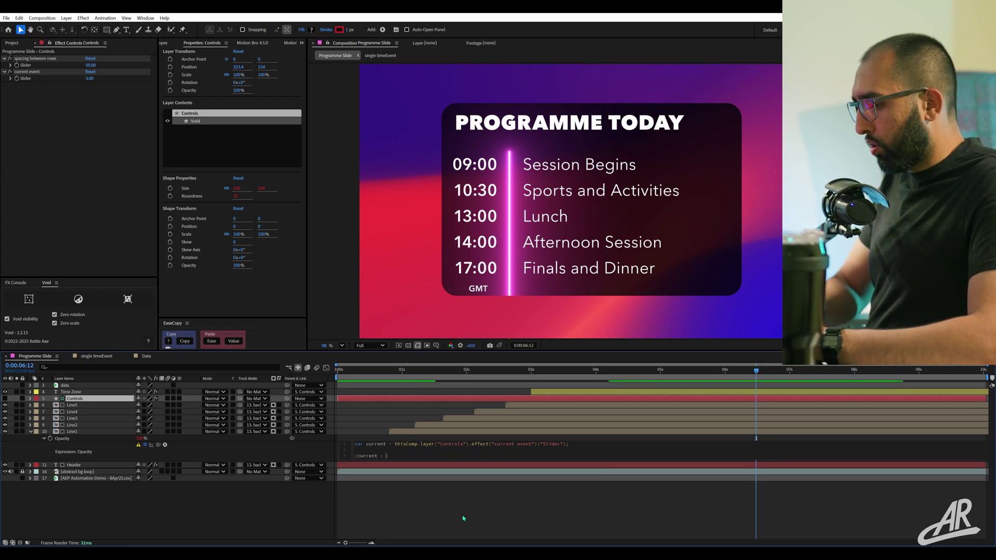
{"action": "type", "text": " > thisID"}
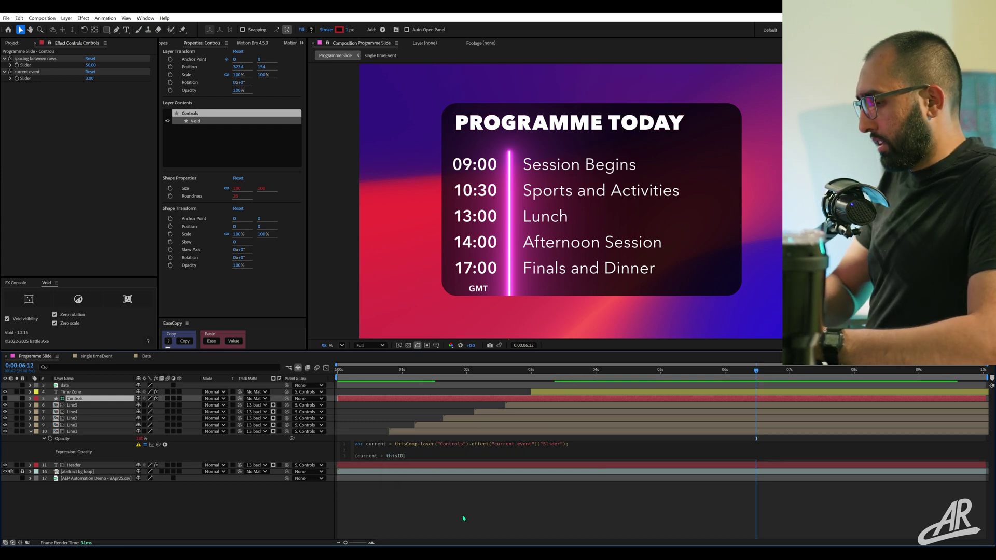
{"action": "key", "text": "super+v"}
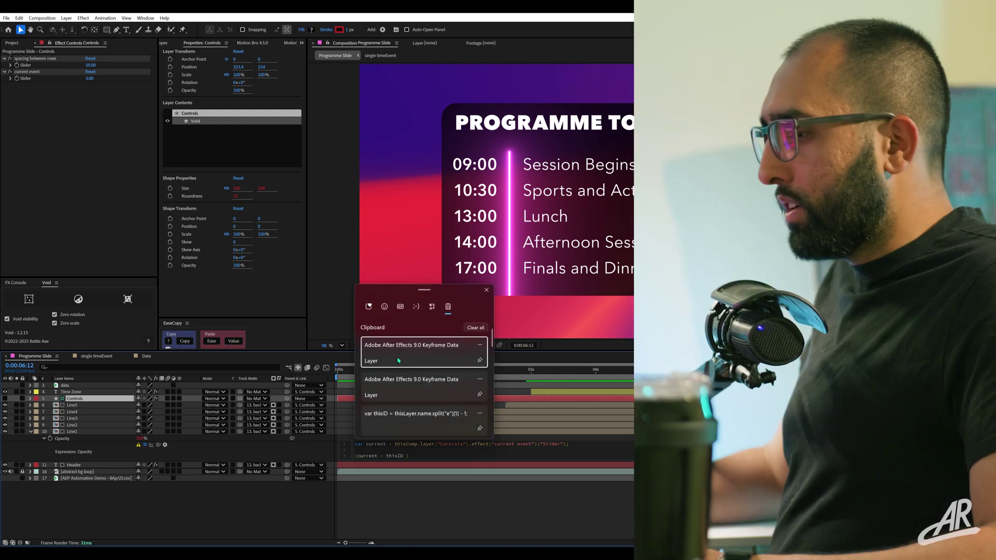
{"action": "scroll", "coordinate": [415, 360], "scroll_direction": "down", "scroll_amount": 1}
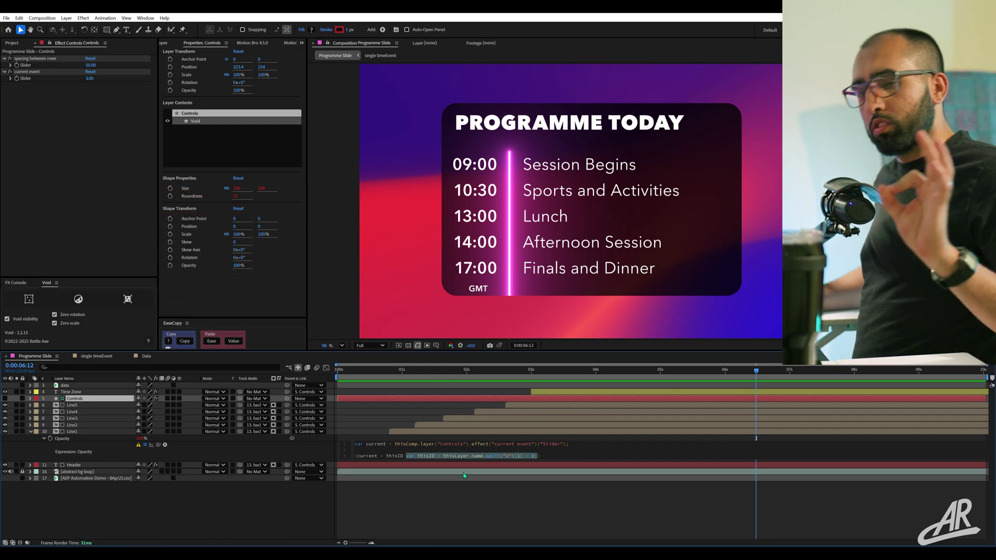
{"action": "key", "text": "ctrl+x"}
{"action": "key", "text": "Return"}
{"action": "left_click", "coordinate": [577, 445]}
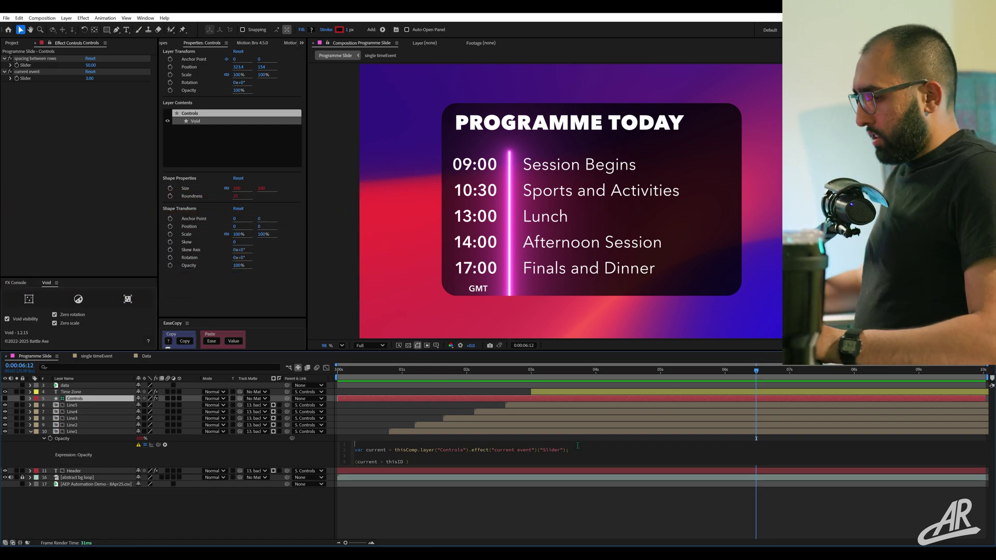
{"action": "key", "text": "ctrl+v"}
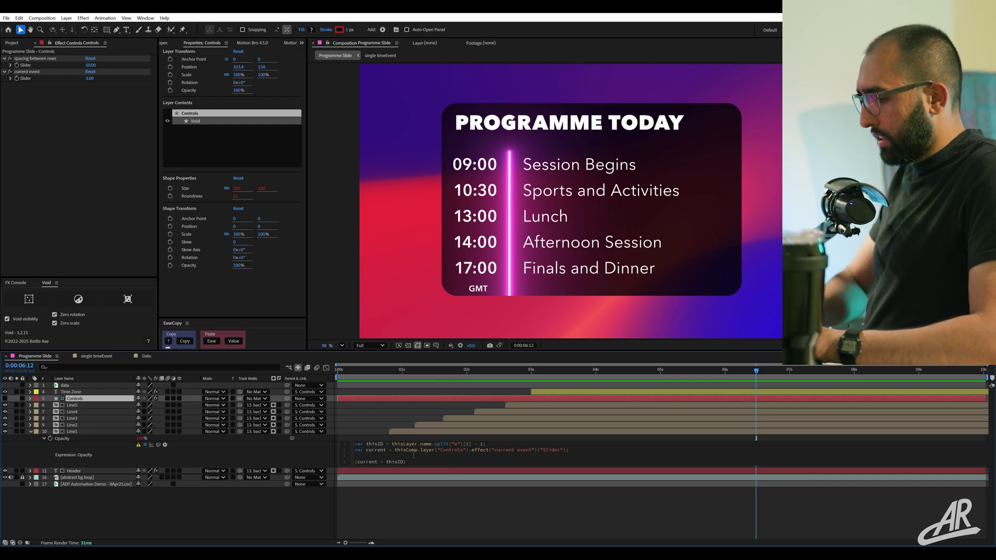
Complete the condition in Line1's Opacity expression as (current > thisID) ? 20 : value;.
{"action": "scroll", "coordinate": [414, 455], "scroll_direction": "up", "scroll_amount": 3}
{"action": "scroll", "coordinate": [425, 457], "scroll_direction": "down", "scroll_amount": 2}
{"action": "type", "text": "? 20"}
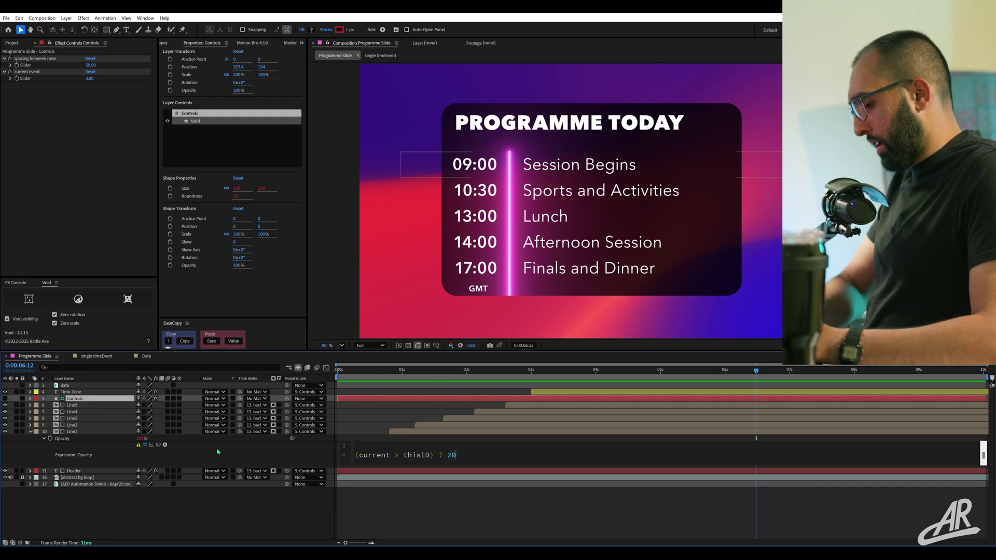
{"action": "type", "text": " : 100"}
{"action": "key", "text": "BackSpace"}
{"action": "key", "text": "BackSpace"}
{"action": "key", "text": "BackSpace"}
{"action": "type", "text": "valkue"}
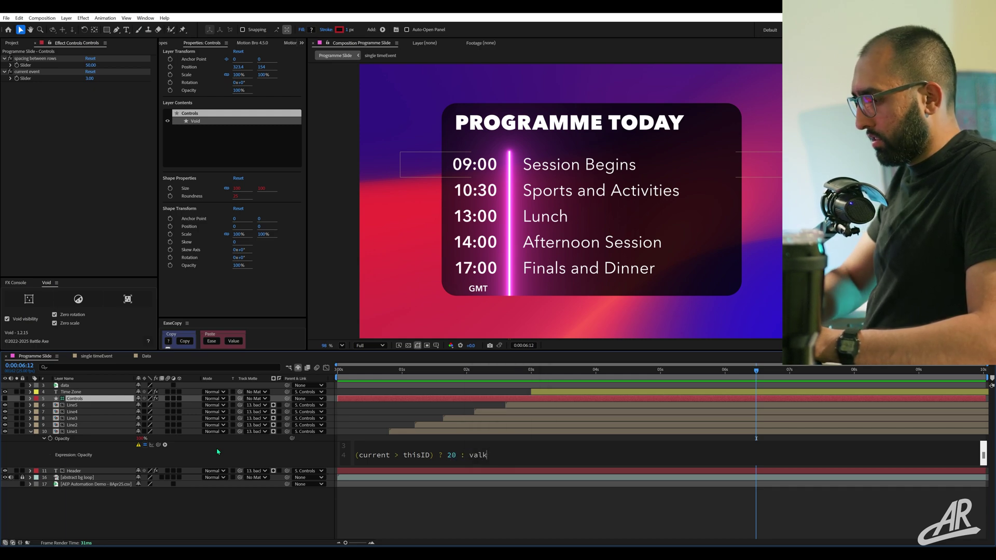
{"action": "key", "text": "BackSpace"}
{"action": "type", "text": "u"}
{"action": "type", "text": "e;"}
Copy only Line1's Opacity expression and paste it onto layers Line2 through Line5.
{"action": "right_click", "coordinate": [94, 439]}
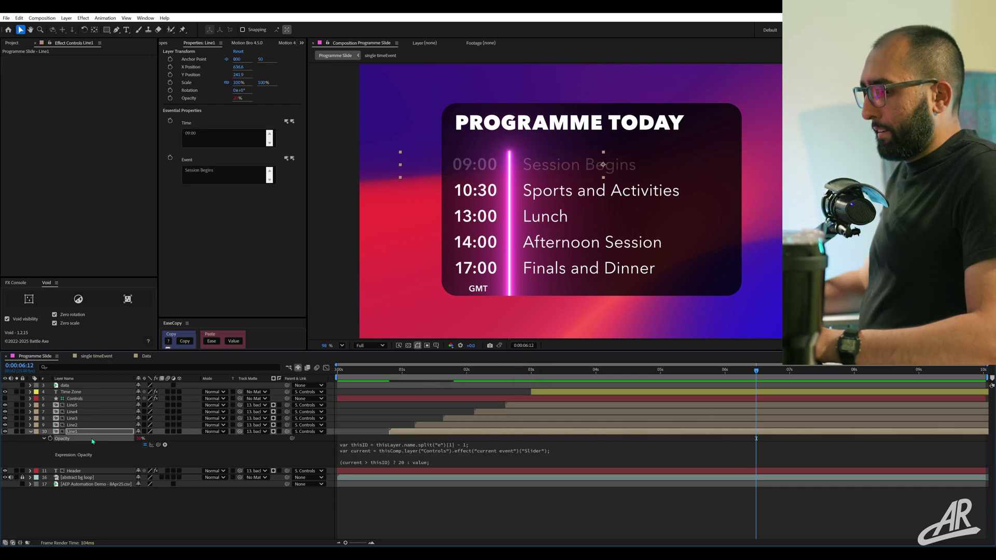
{"action": "left_click", "coordinate": [114, 405]}
{"action": "left_click", "coordinate": [104, 425]}
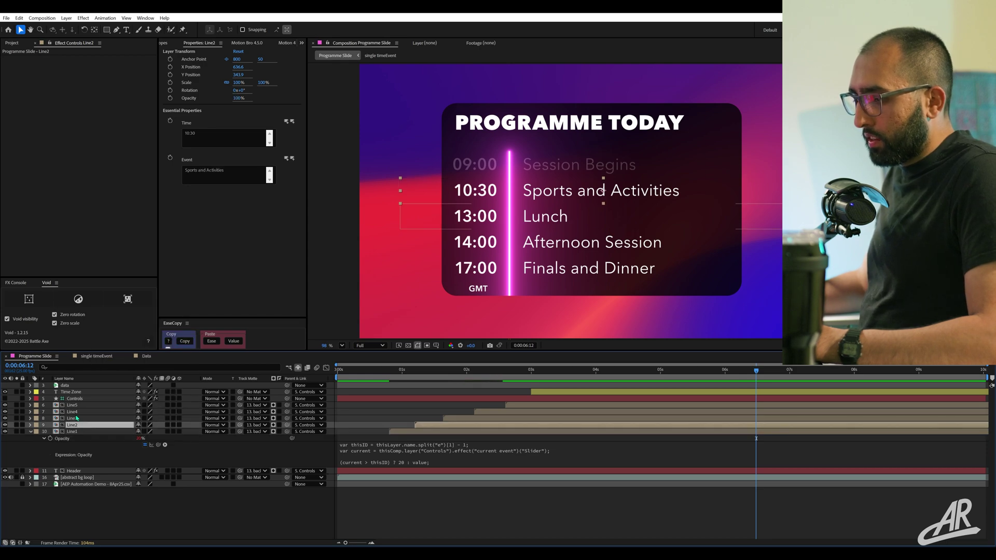
{"action": "left_click", "coordinate": [104, 405], "text": "shift"}
{"action": "key", "text": "ctrl+v"}
Try the current event slider on the Controls layer at 1.
{"action": "left_click", "coordinate": [75, 398]}
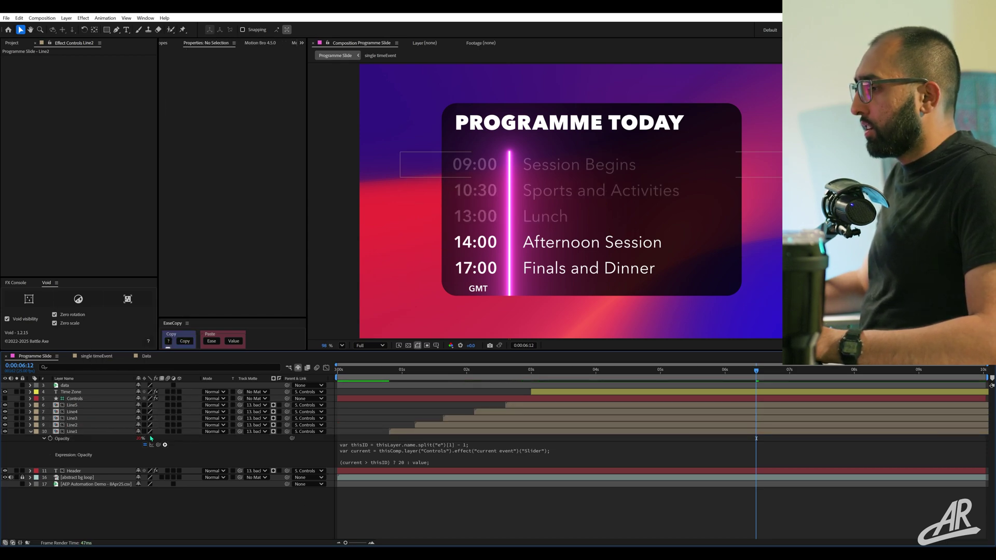
{"action": "key", "text": "Return"}
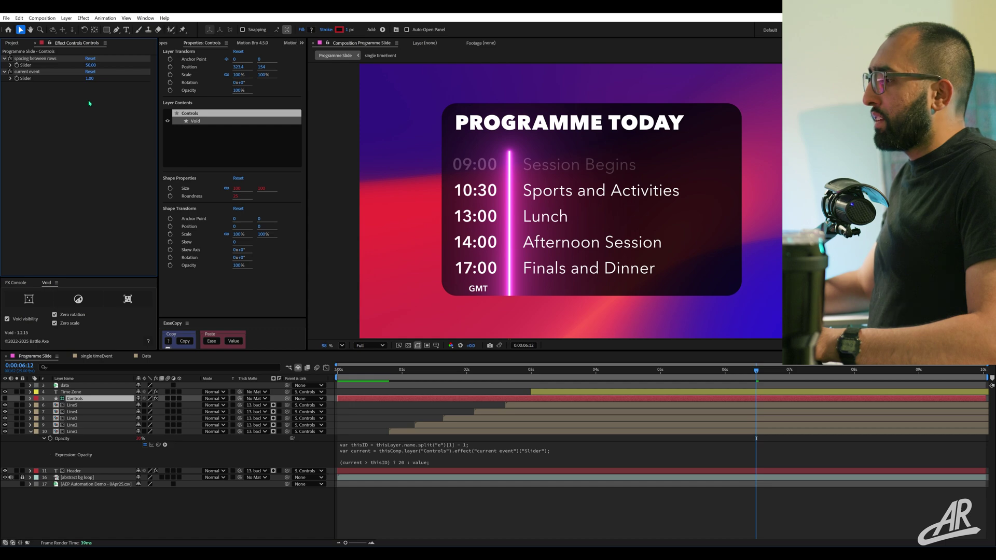
{"action": "key", "text": "Return"}
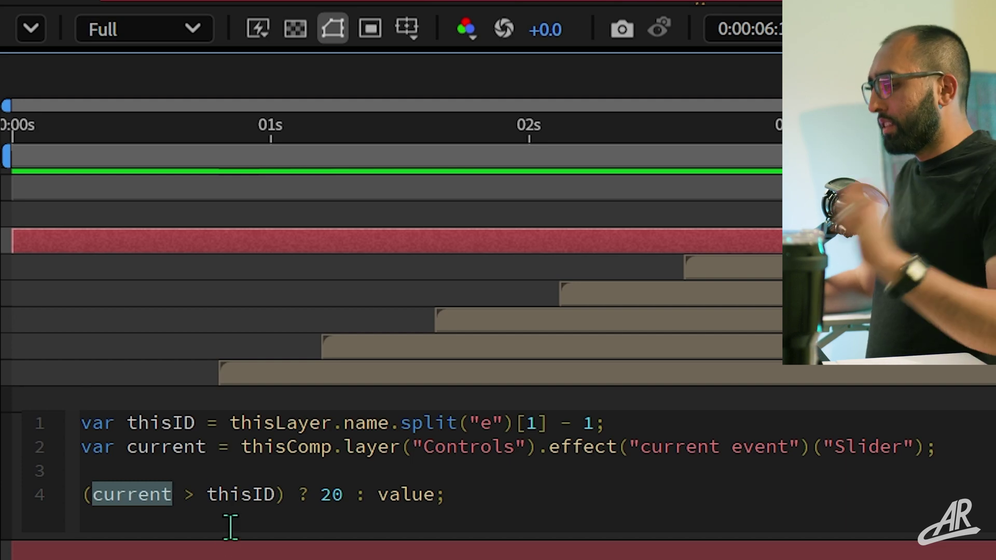
Replace the 20 in the last line of Line1's Opacity expression with value/5.
{"action": "double_click", "coordinate": [332, 495]}
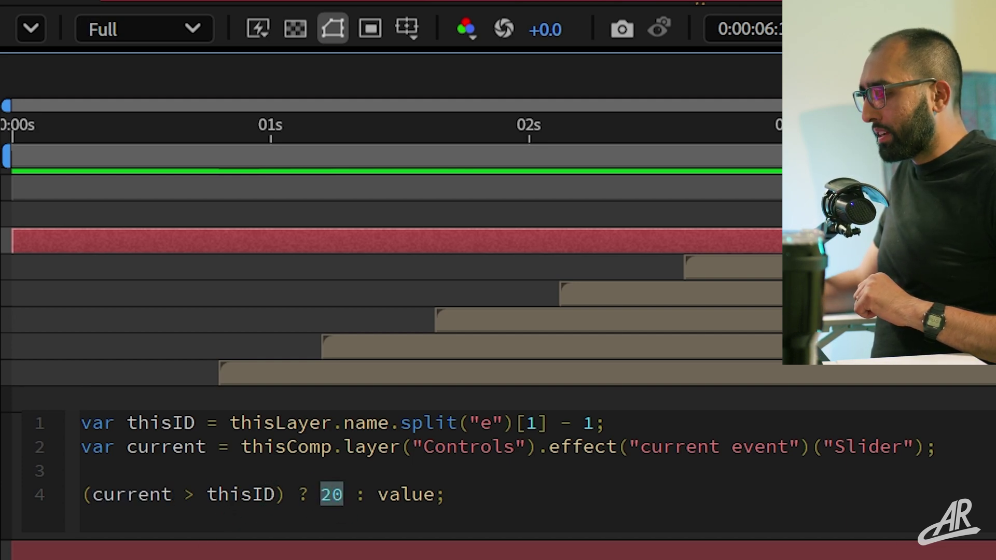
{"action": "left_click_drag", "start_coordinate": [379, 499], "coordinate": [418, 501]}
{"action": "left_click", "coordinate": [486, 501]}
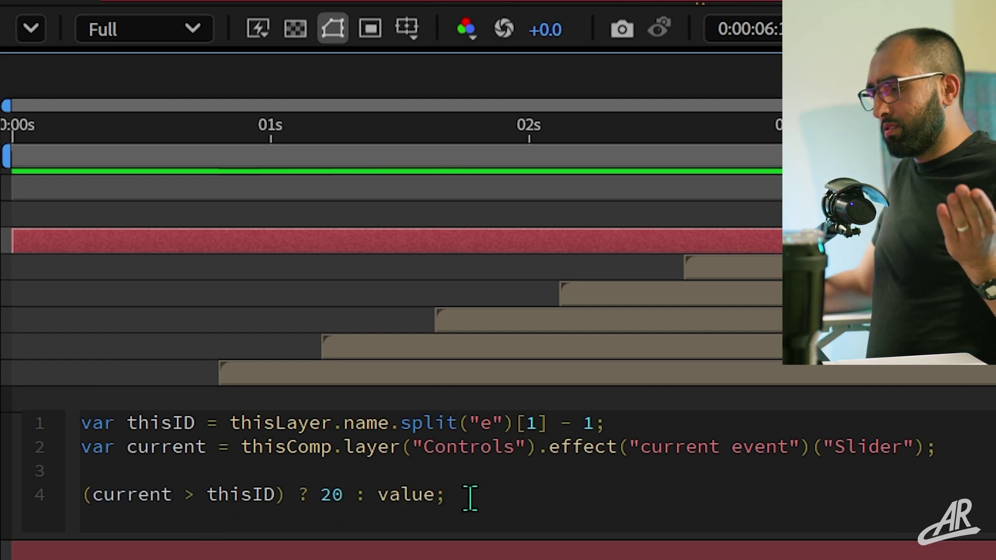
{"action": "double_click", "coordinate": [410, 498]}
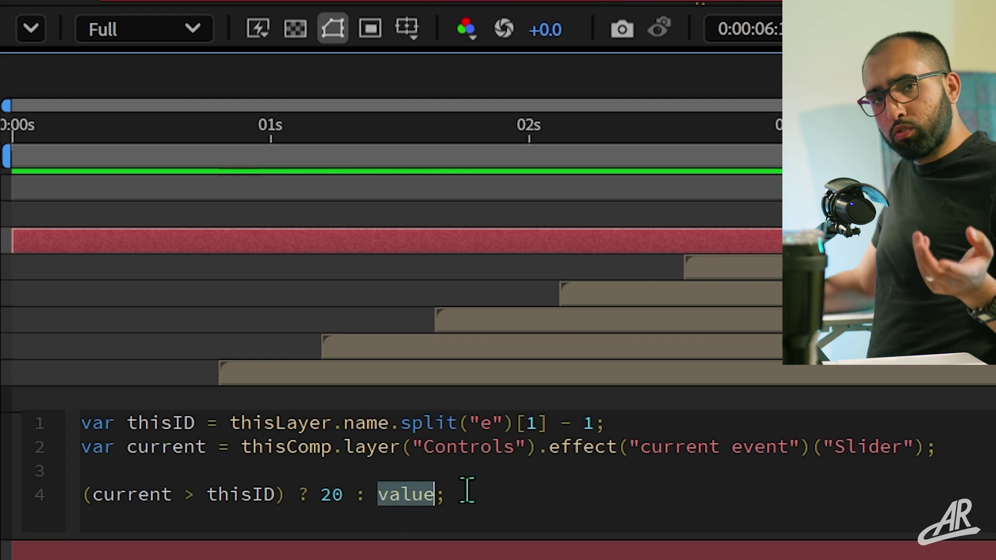
{"action": "type", "text": "value"}
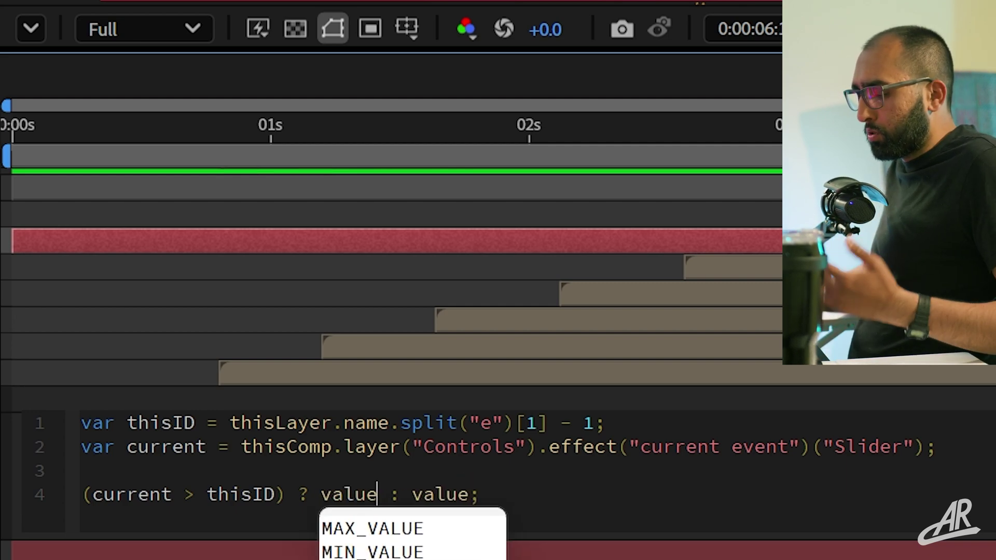
{"action": "type", "text": "/5"}
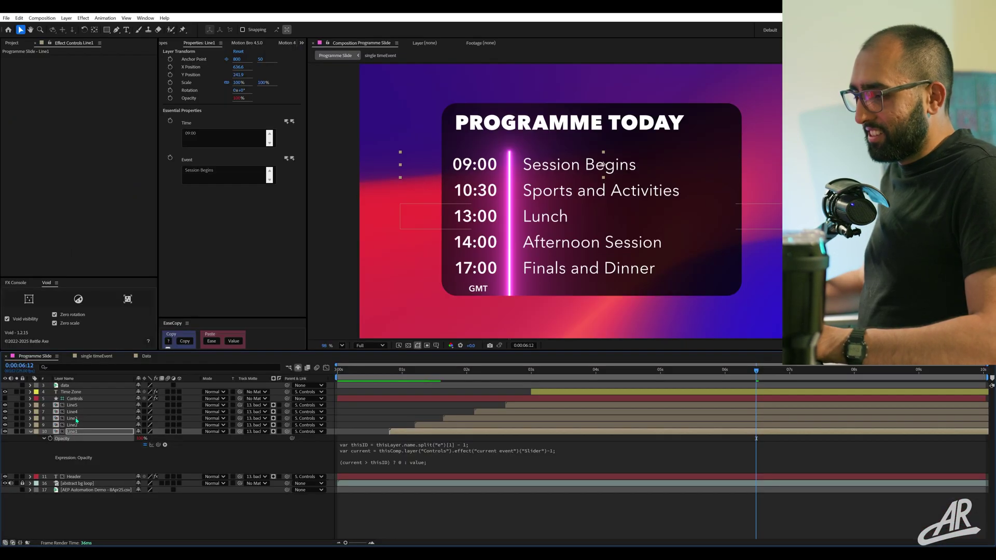
Paste the Opacity expression with ? 0 : value onto all five programme line layers.
{"action": "left_click", "coordinate": [78, 405], "text": "shift"}
{"action": "key", "text": "ctrl+v"}
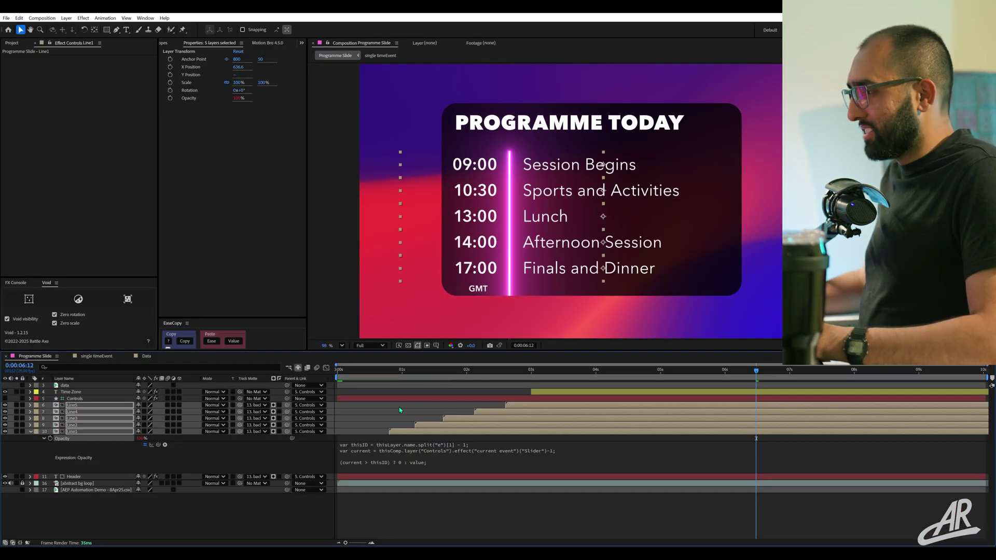
{"action": "left_click", "coordinate": [430, 523]}
Try the current event slider on the Controls layer at 2, 3 and 5.
{"action": "left_click", "coordinate": [75, 398]}
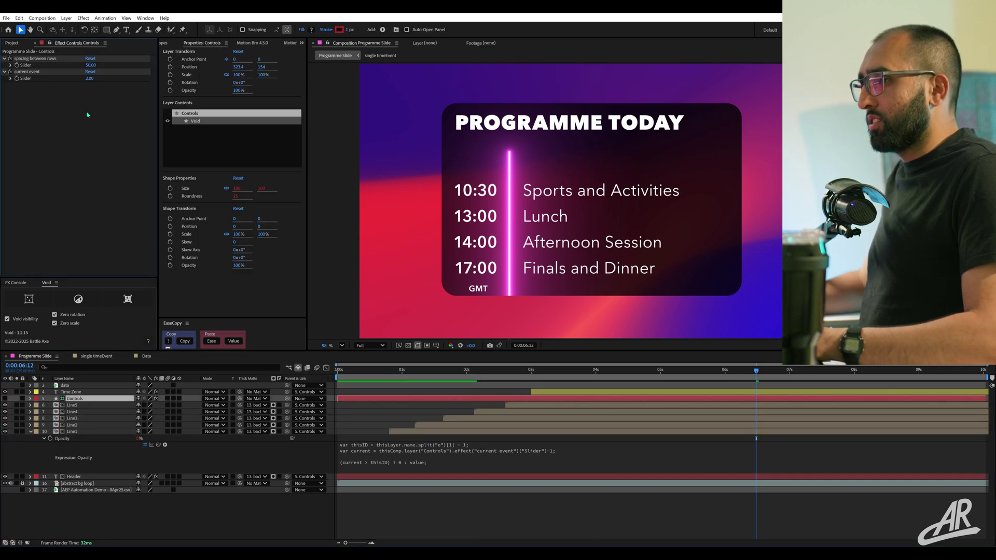
{"action": "key", "text": "Return"}
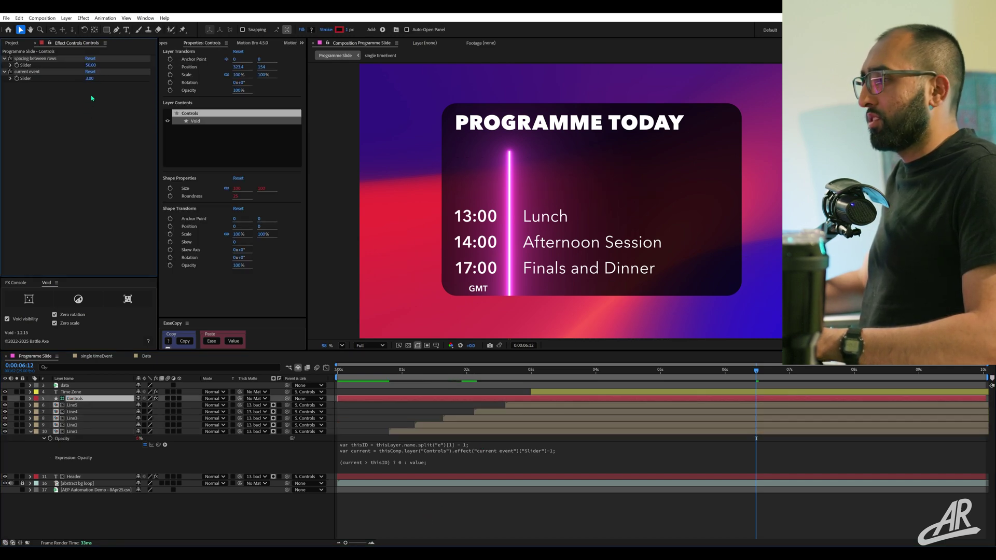
{"action": "key", "text": "Return"}
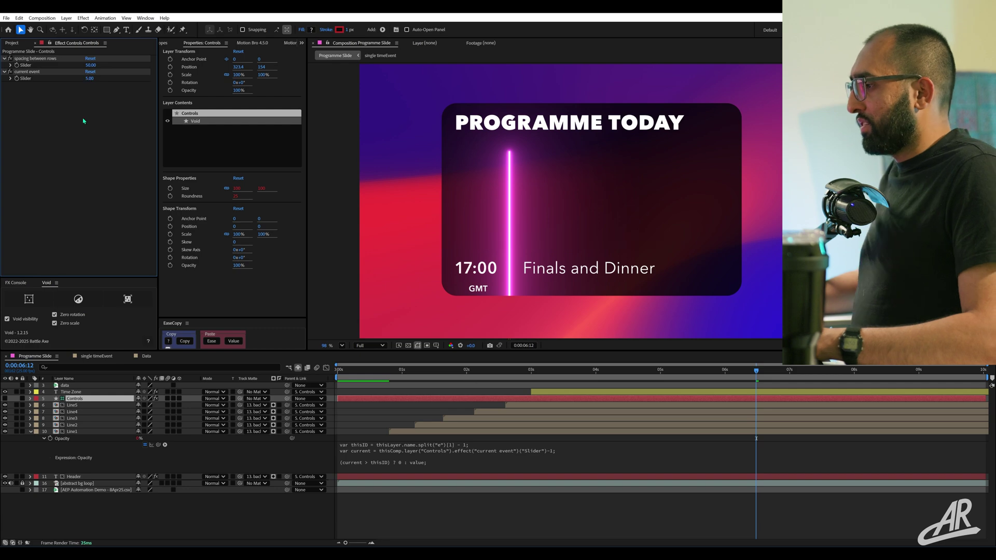
Remove the -1 from the end of the var current line in Line1's Opacity expression.
{"action": "left_click", "coordinate": [571, 451]}
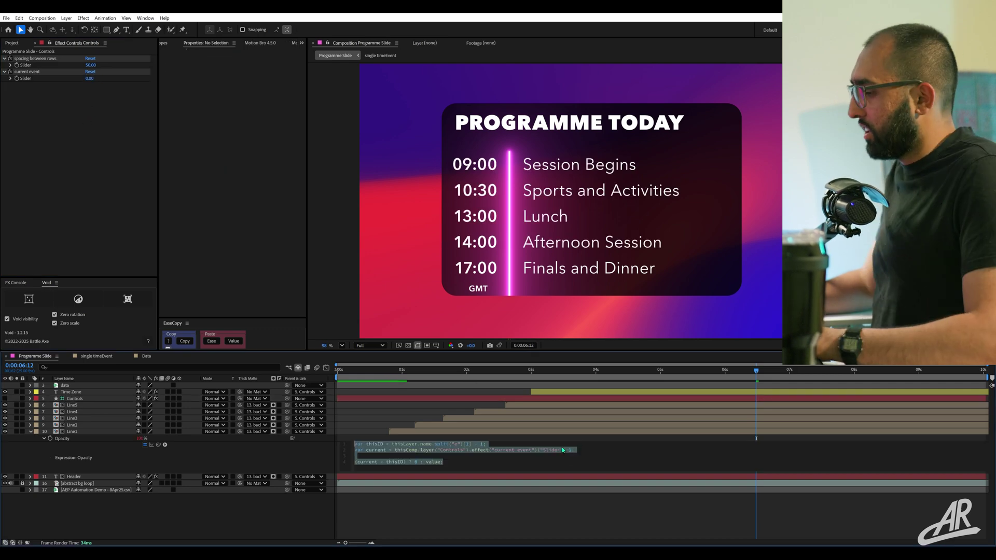
{"action": "left_click_drag", "start_coordinate": [565, 451], "coordinate": [572, 453]}
{"action": "left_click", "coordinate": [573, 527]}
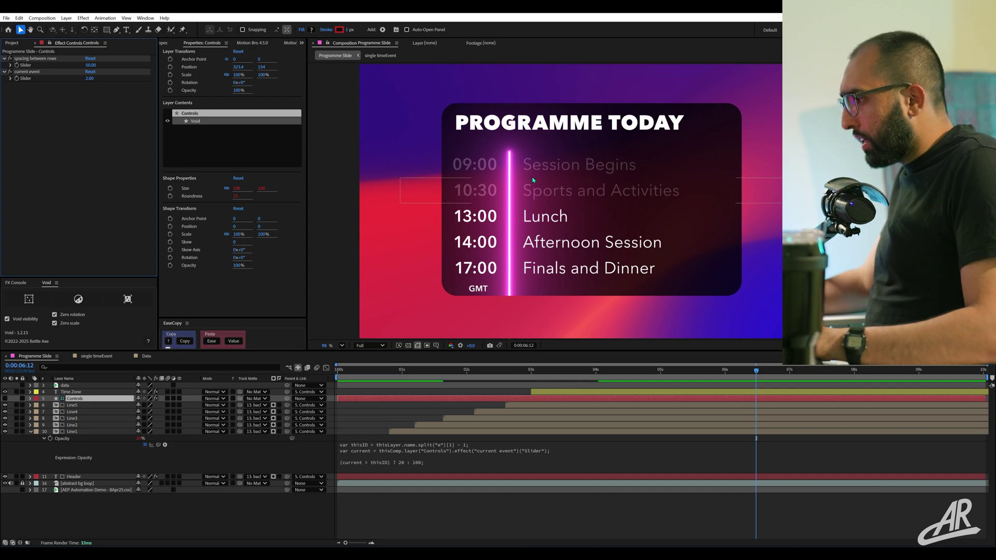
Change the last line of Line1's Opacity expression to (current > thisID) ? 0 : value;.
{"action": "left_click", "coordinate": [416, 463]}
{"action": "left_click", "coordinate": [417, 463]}
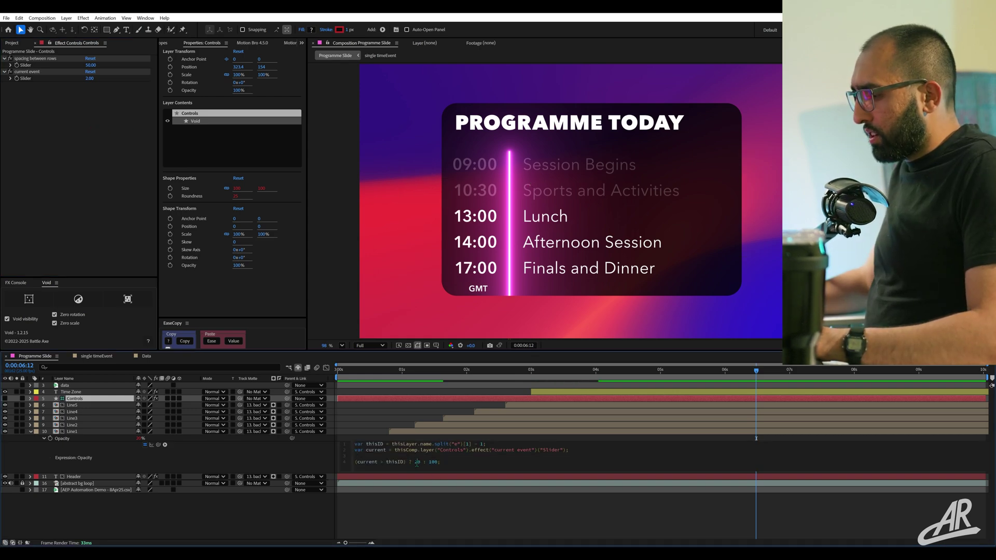
{"action": "left_click", "coordinate": [413, 514]}
{"action": "double_click", "coordinate": [427, 462]}
{"action": "type", "text": "value"}
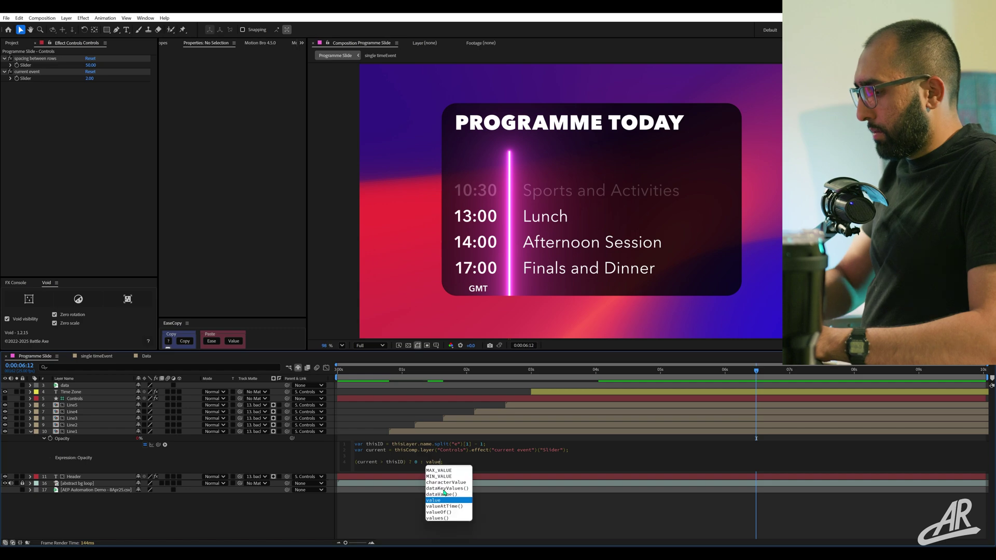
{"action": "left_click", "coordinate": [396, 523]}
Copy only Line1's revised Opacity expression and paste it onto layers Line1 through Line5.
{"action": "right_click", "coordinate": [82, 434]}
{"action": "right_click", "coordinate": [82, 438]}
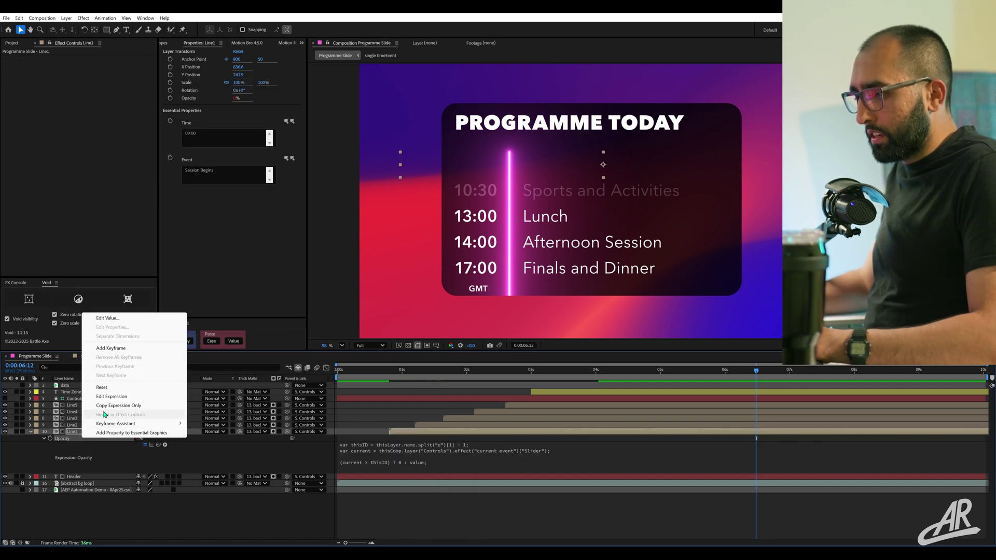
{"action": "left_click", "coordinate": [106, 406]}
{"action": "left_click", "coordinate": [78, 405], "text": "shift"}
{"action": "key", "text": "ctrl+v"}
{"action": "left_click", "coordinate": [398, 510]}
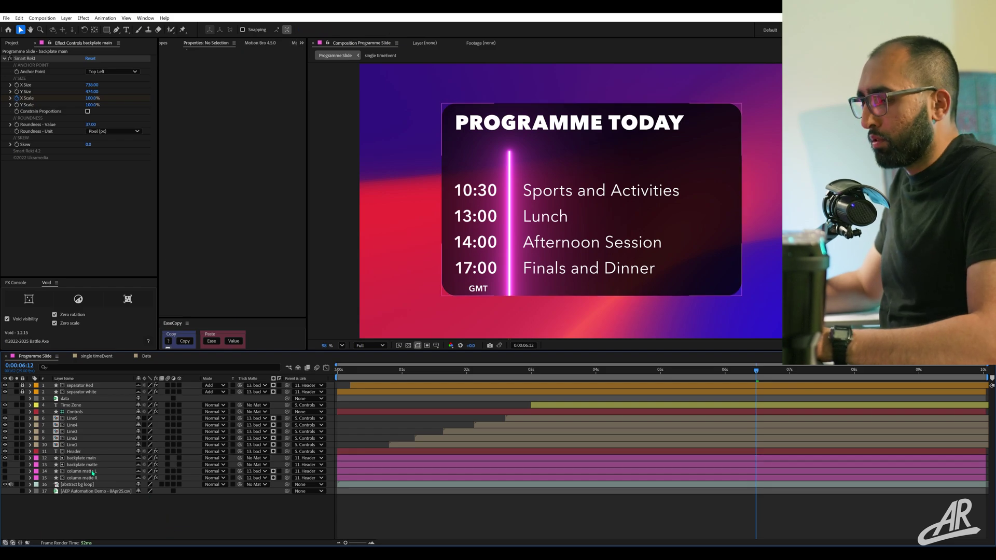
Create a null object aligned with the Controls layer's position and parent it to Controls.
{"action": "double_click", "coordinate": [485, 165]}
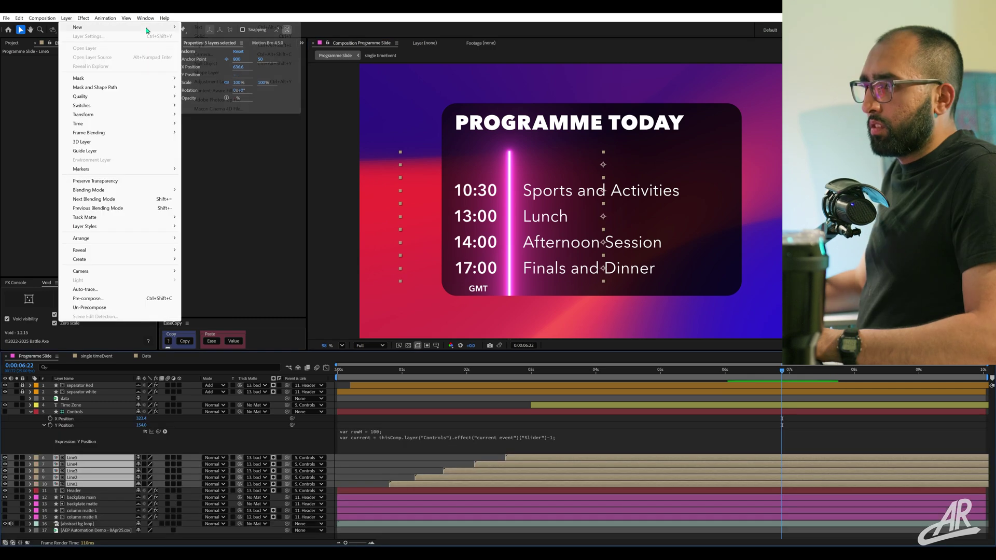
{"action": "mouse_move", "coordinate": [103, 26]}
{"action": "left_click", "coordinate": [218, 65]}
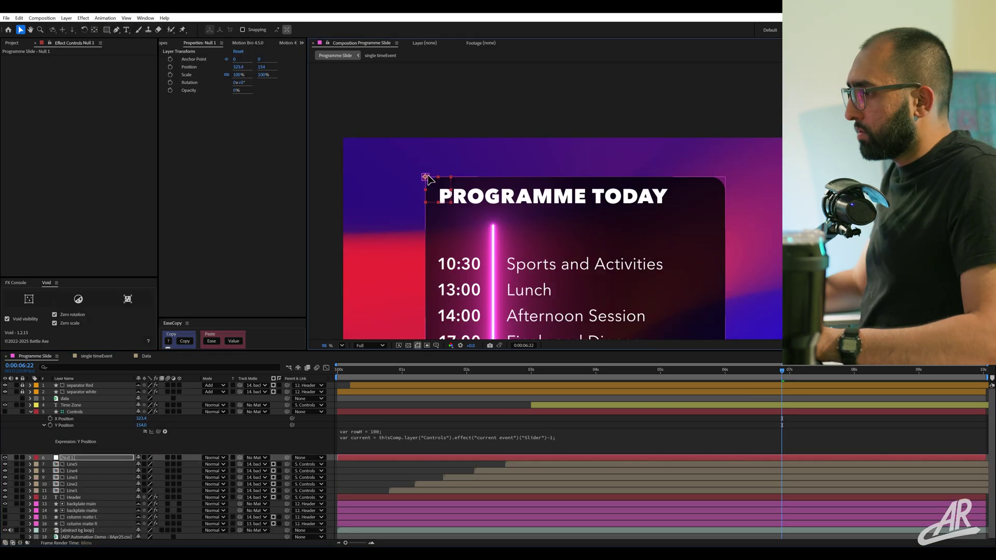
{"action": "left_click_drag", "start_coordinate": [287, 457], "coordinate": [67, 411]}
Separate the new null's Position into X and Y dimensions and rename the null shift Rows.
{"action": "key", "text": "p"}
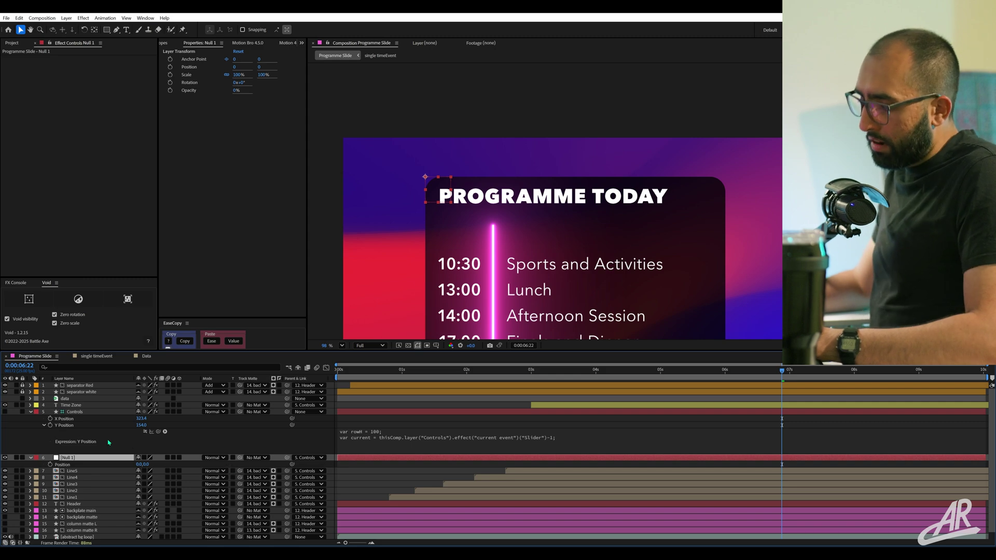
{"action": "right_click", "coordinate": [111, 465]}
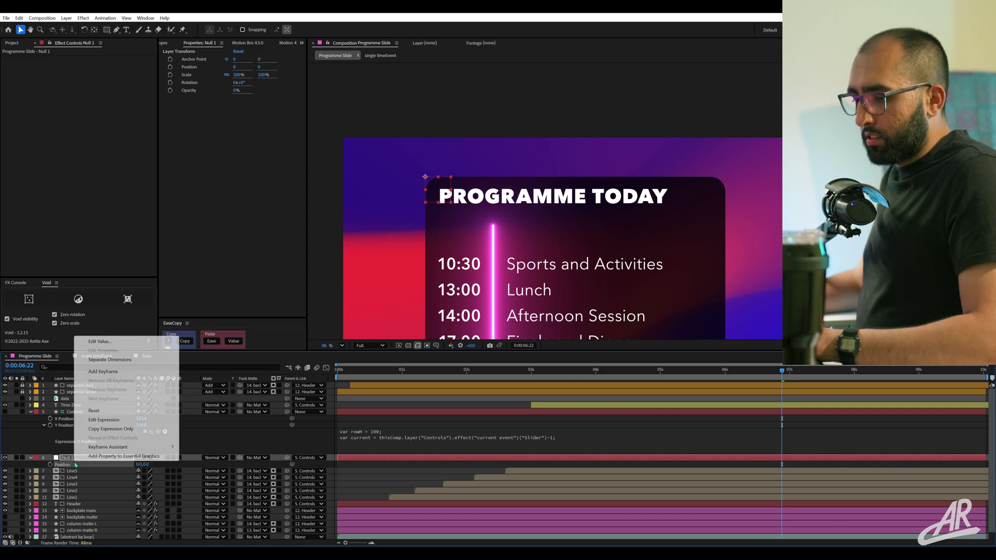
{"action": "left_click", "coordinate": [130, 360]}
{"action": "key", "text": "Return"}
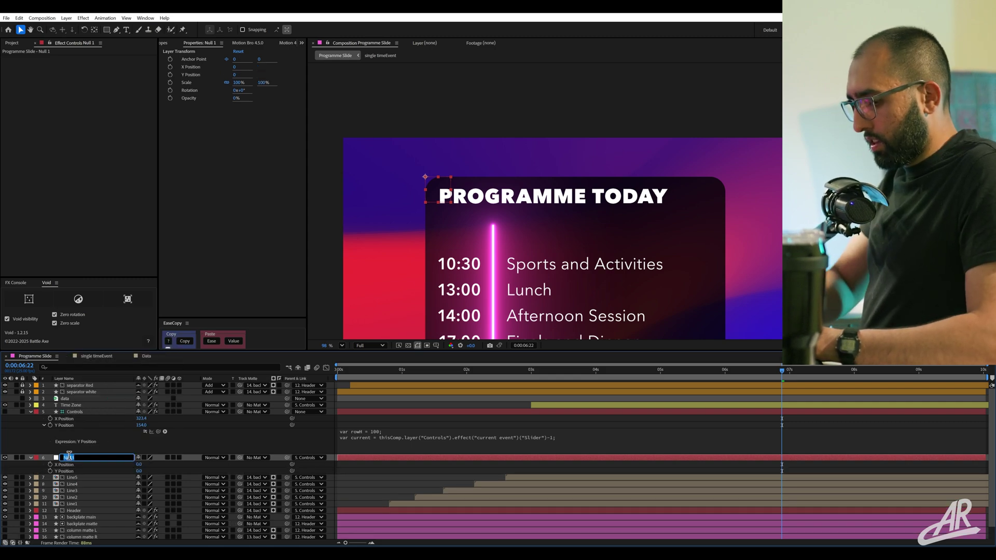
Parent Line1 through Line5 to the shift Rows null and drive its Y Position with the expression current * -rowH, using rowH = 100.
{"action": "left_click", "coordinate": [72, 477]}
{"action": "left_click", "coordinate": [72, 503], "text": "shift"}
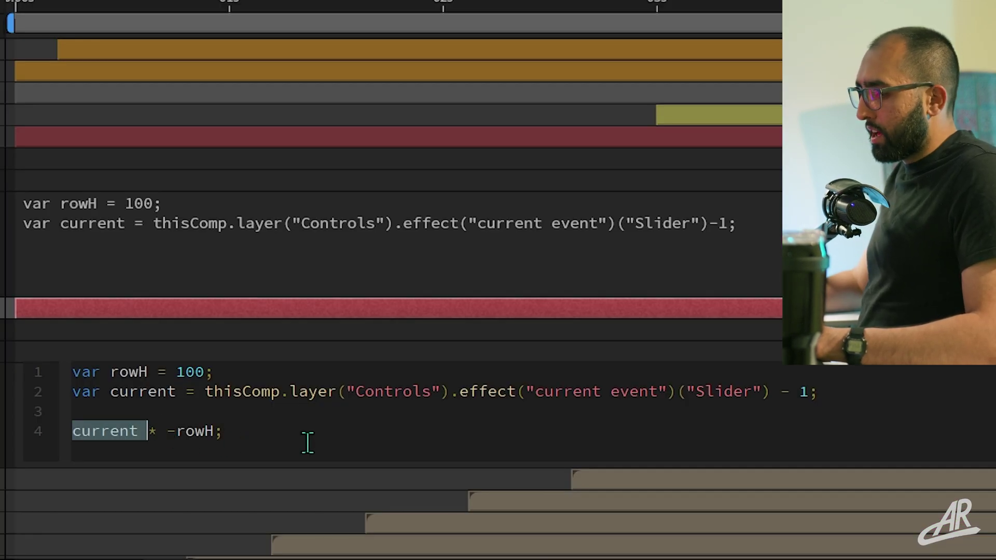
{"action": "left_click", "coordinate": [173, 432]}
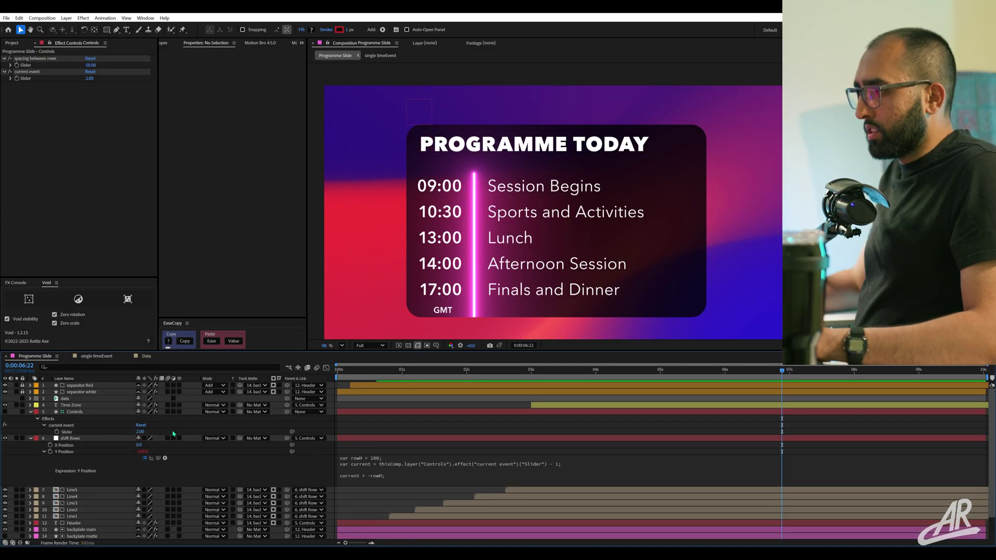
Scrub the current event slider and drive backplate main's Smart Rekt Y Size with the expression value + current * -rowH, using rowH = 100.
{"action": "left_click_drag", "start_coordinate": [140, 431], "coordinate": [173, 434]}
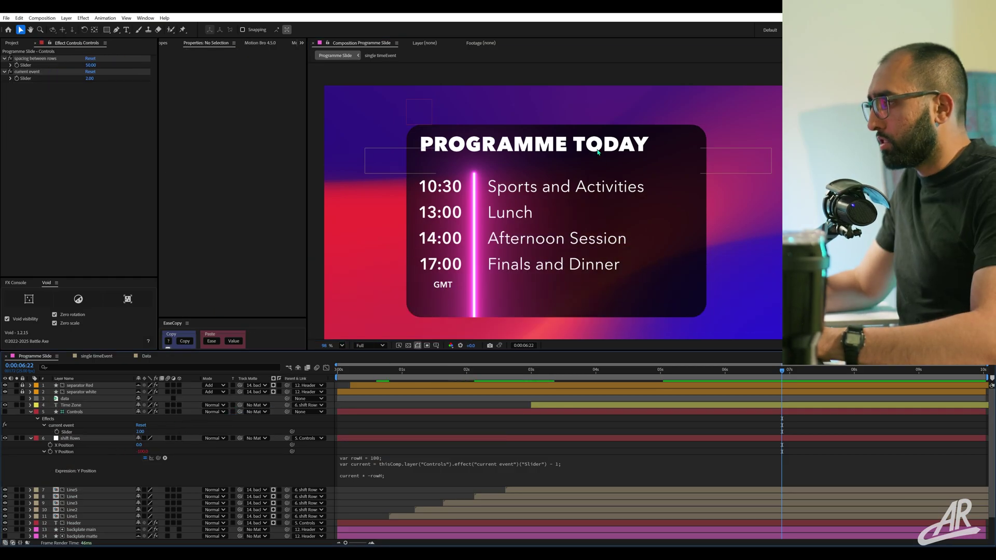
{"action": "left_click", "coordinate": [637, 292]}
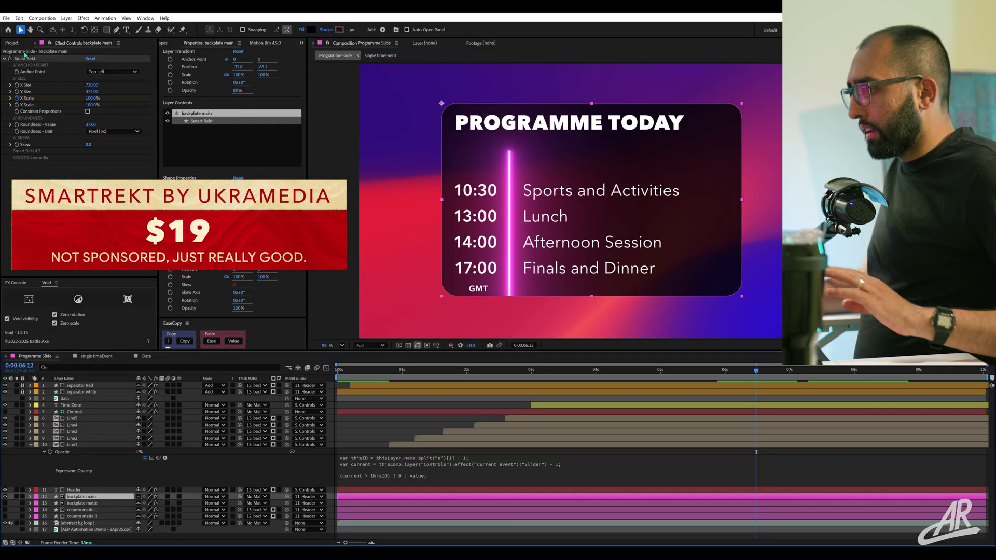
{"action": "left_click_drag", "start_coordinate": [92, 84], "coordinate": [26, 84]}
{"action": "left_click", "coordinate": [109, 71]}
{"action": "left_click", "coordinate": [107, 79]}
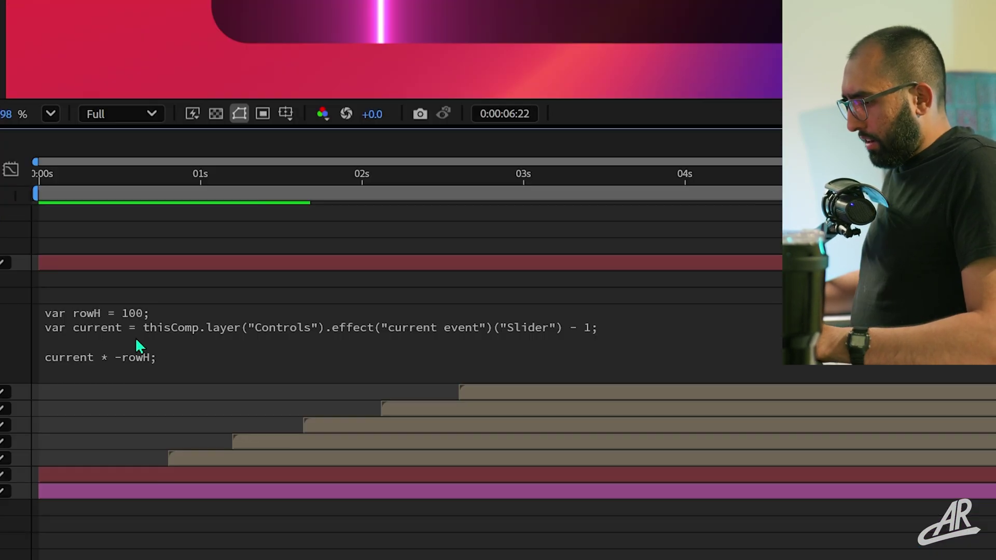
{"action": "left_click", "coordinate": [271, 356]}
{"action": "type", "text": "value +"}
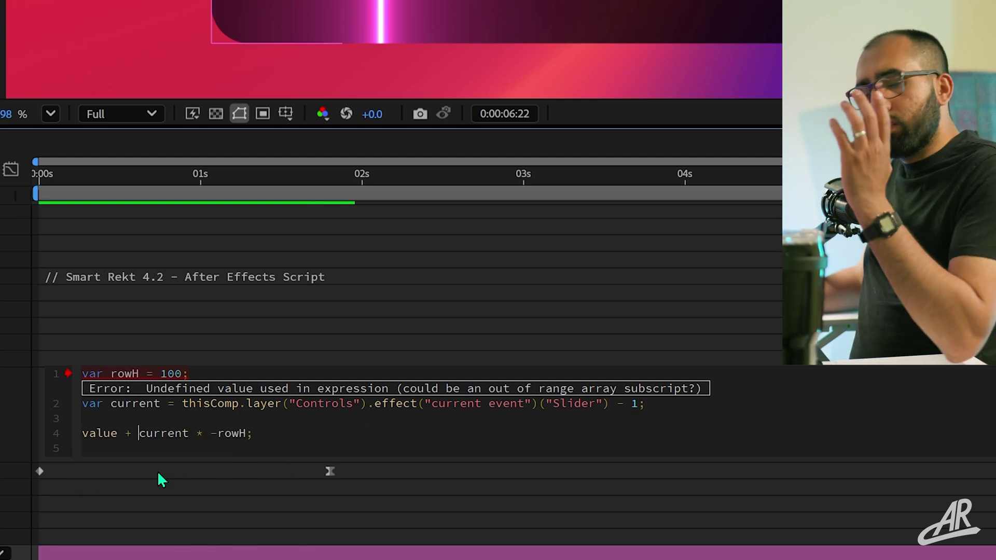
{"action": "left_click", "coordinate": [157, 471]}
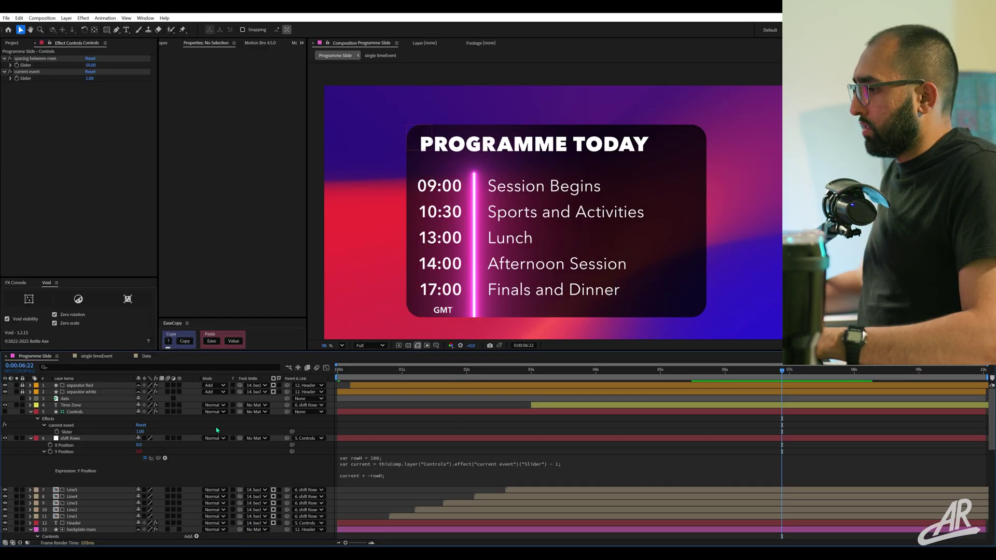
Test the backplate height with the current event slider and set rowH to 100/1.6 in backplate main's Y Size expression.
{"action": "left_click_drag", "start_coordinate": [140, 432], "coordinate": [148, 431]}
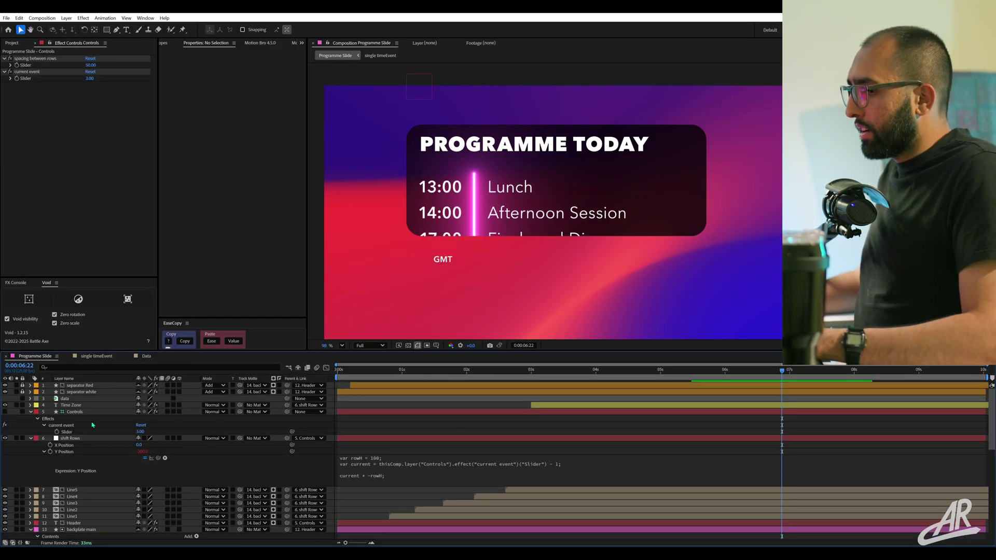
{"action": "scroll", "coordinate": [96, 443], "scroll_direction": "down", "scroll_amount": 5}
{"action": "left_click", "coordinate": [398, 457]}
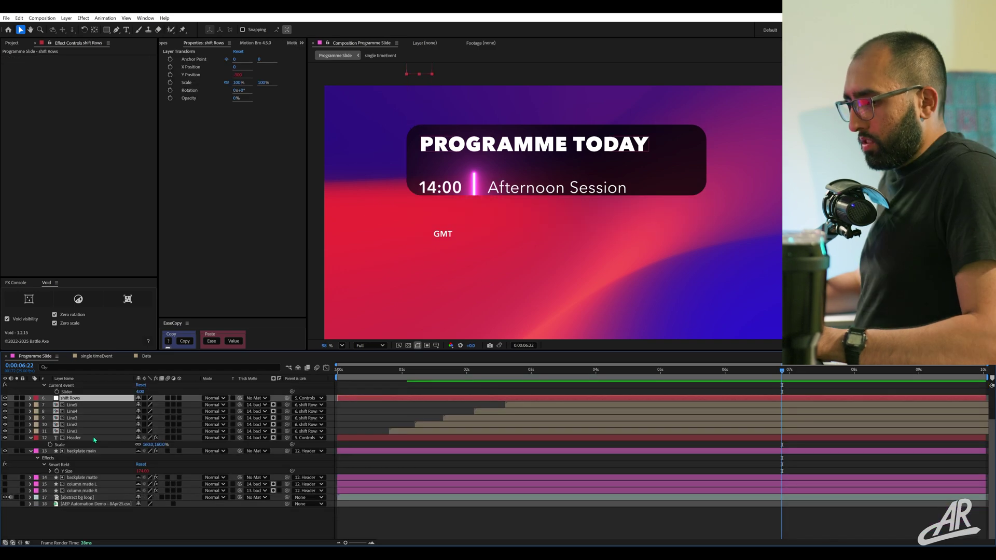
{"action": "left_click", "coordinate": [93, 438]}
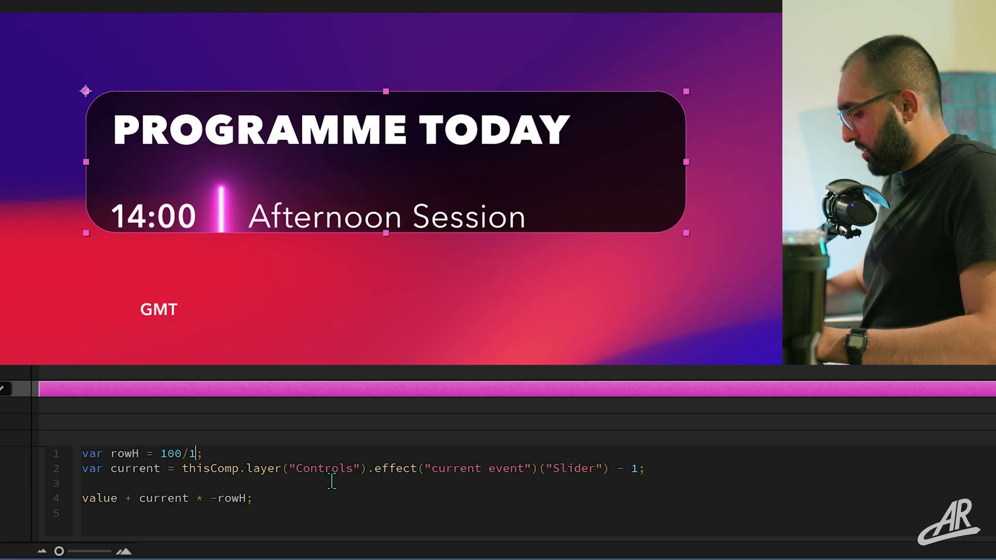
{"action": "type", "text": ".6;"}
{"action": "key", "text": "KP_Enter"}
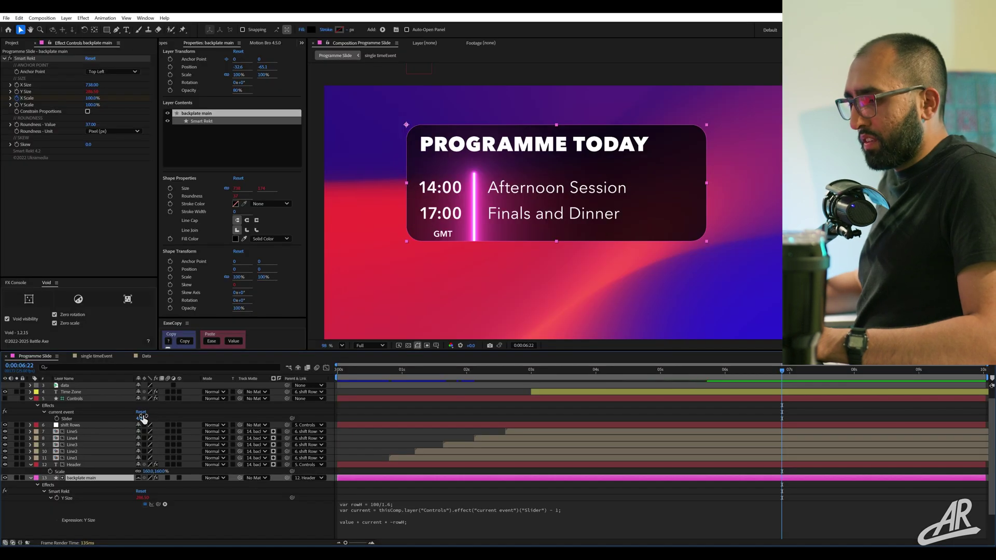
Set the current event slider to 3 and to 2, and scrub it to check the rows and backplate height together.
{"action": "left_click", "coordinate": [141, 418]}
{"action": "type", "text": "3"}
{"action": "key", "text": "Return"}
{"action": "left_click", "coordinate": [140, 418]}
{"action": "type", "text": "2"}
{"action": "key", "text": "Return"}
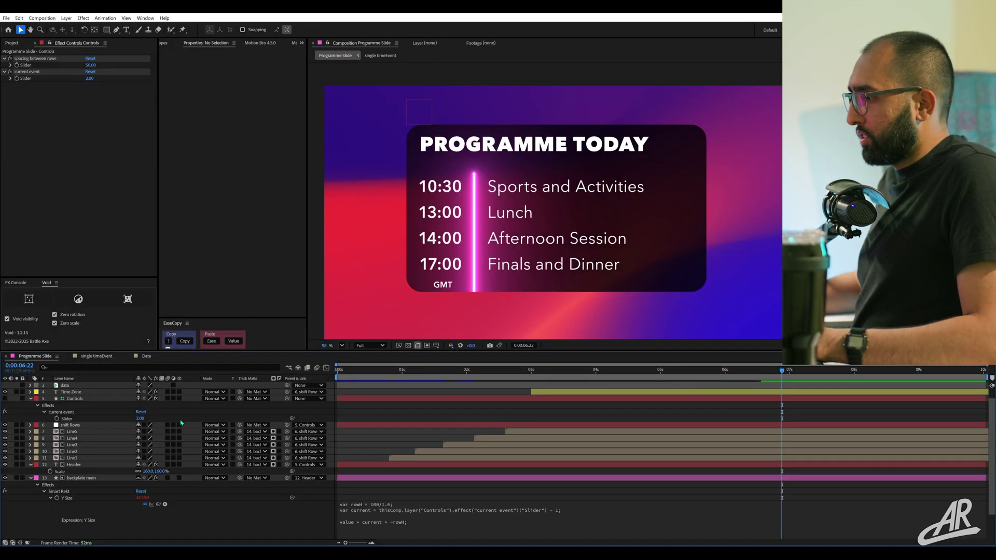
{"action": "left_click_drag", "start_coordinate": [144, 421], "coordinate": [197, 416]}
Offset Line1's Time expression by adding current, the current event slider minus 1, to thisID, and set current event to 3.
{"action": "left_click", "coordinate": [407, 503]}
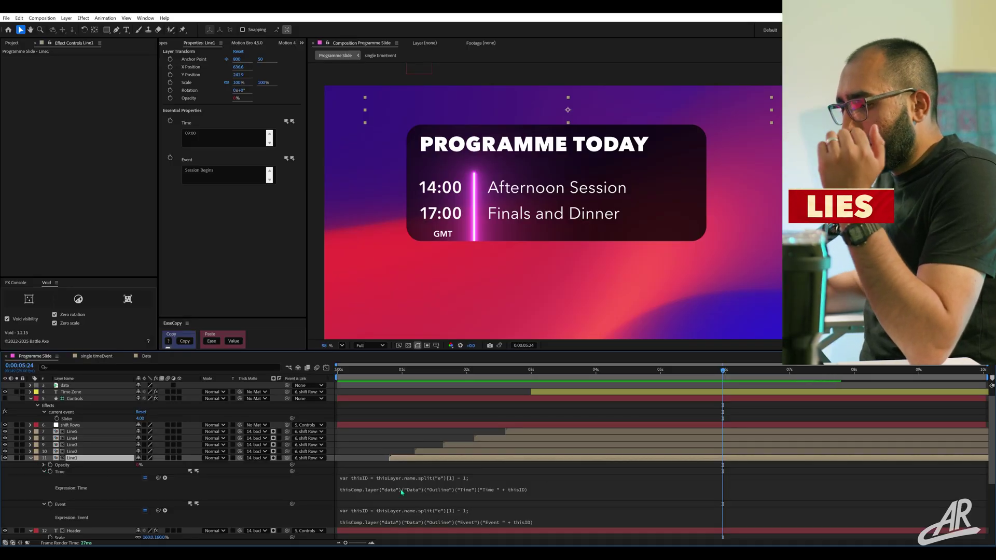
{"action": "left_click", "coordinate": [115, 399]}
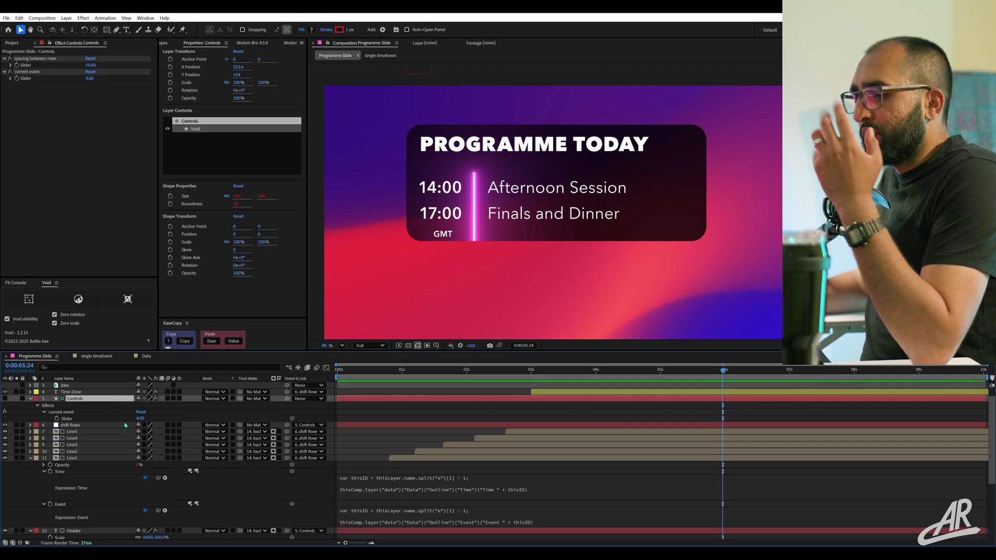
{"action": "left_click", "coordinate": [102, 459]}
{"action": "left_click", "coordinate": [429, 491]}
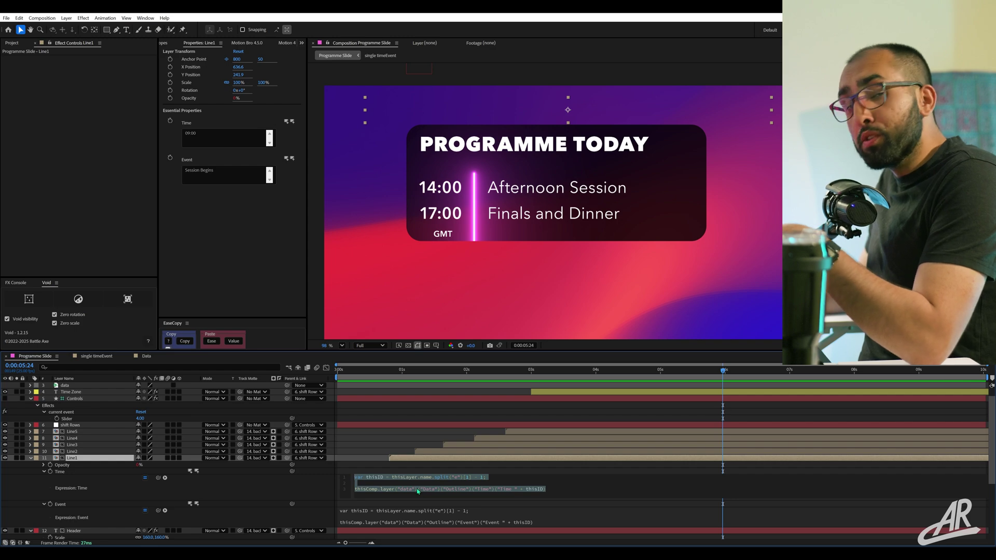
{"action": "left_click", "coordinate": [356, 480]}
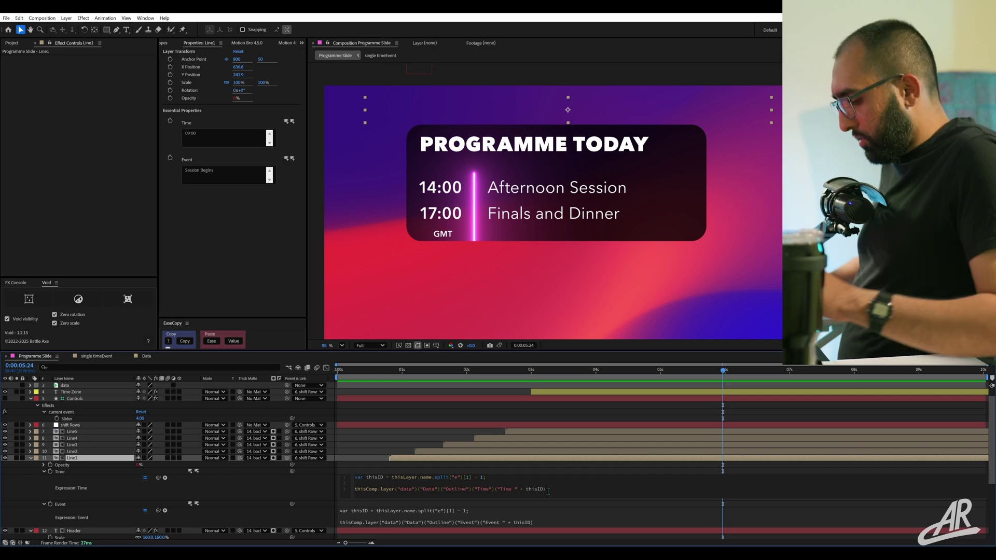
{"action": "key", "text": "Return"}
{"action": "type", "text": "var current = thisComp.layer(\"Controls\").effect(\"current event\")(\"Slider\")-1;"}
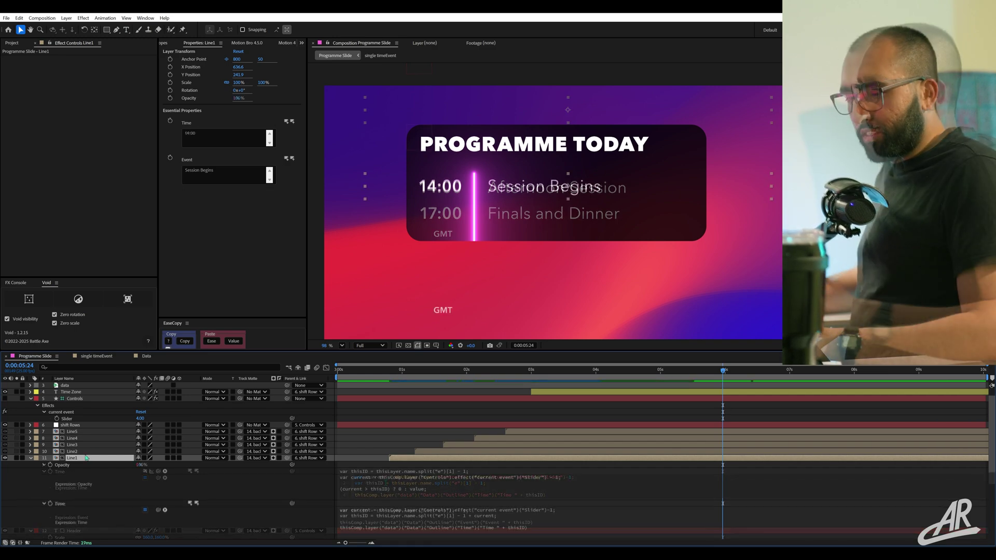
{"action": "left_click_drag", "start_coordinate": [140, 419], "coordinate": [151, 425]}
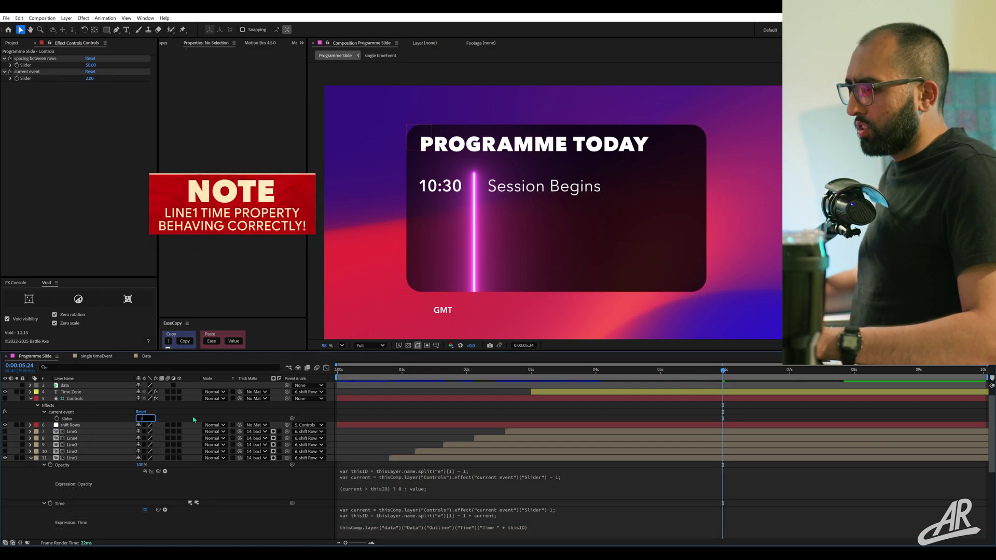
{"action": "key", "text": "Return"}
Reuse the offset Time expression on Line1's Event property, replacing the Time references with Event.
{"action": "left_click", "coordinate": [409, 458]}
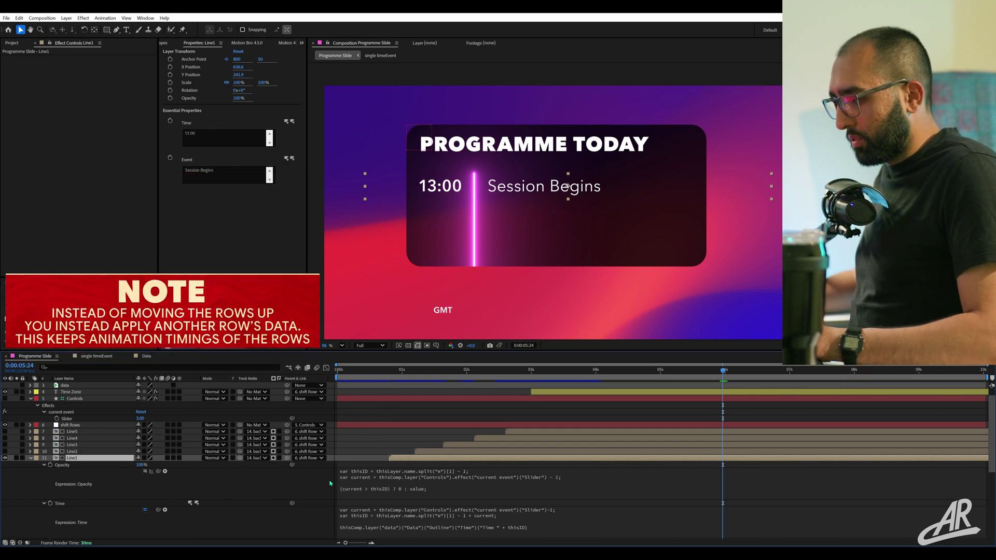
{"action": "scroll", "coordinate": [443, 513], "scroll_direction": "down", "scroll_amount": 3}
{"action": "left_click", "coordinate": [443, 513]}
{"action": "type", "text": "var current = thisComp.layer(\"Controls\").effect(\"current event\")(\"Slider\")-1; var thisID = thisLayer.name.split(\"e\")[1] - 1 + current;  thisComp.layer(\"data\")(\"Data\")(\"Outline\")(\"Time\")(\"Time \" + thisID)"}
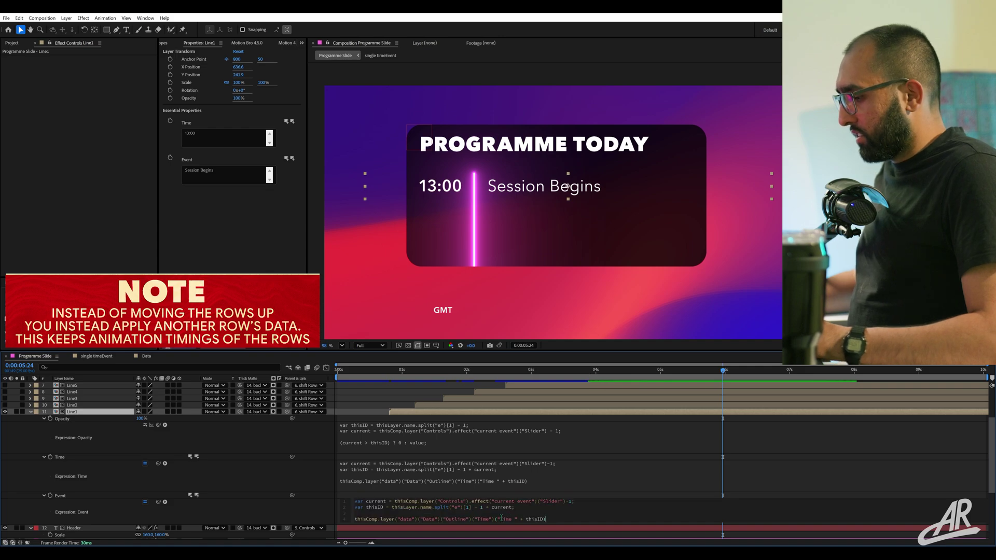
{"action": "type", "text": "Event"}
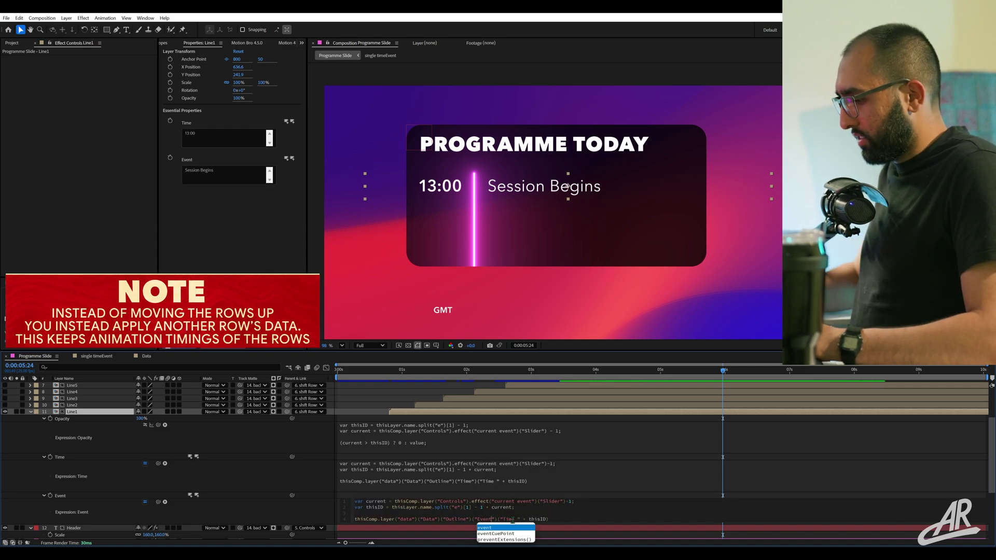
{"action": "left_click", "coordinate": [68, 458]}
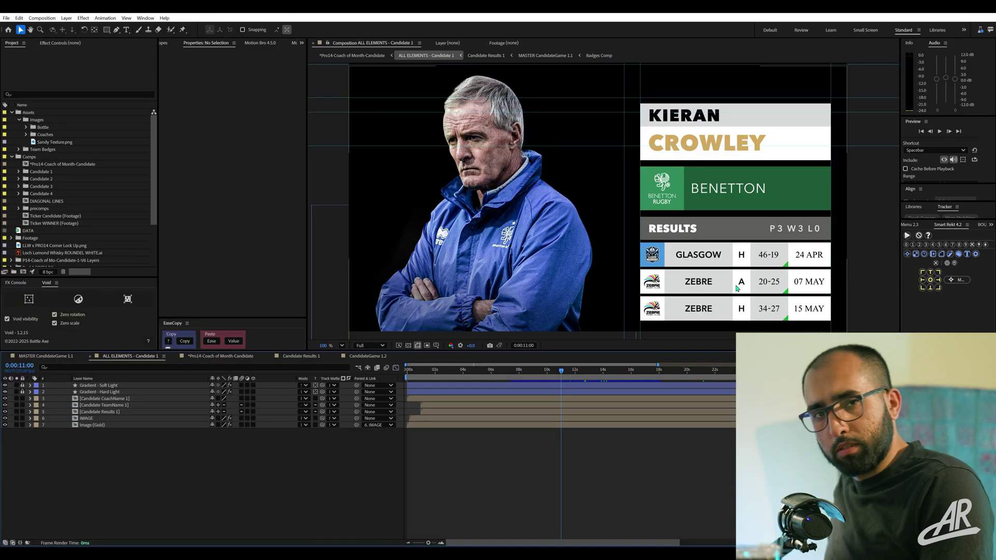
Compare the candidate graphic in ALL ELEMENTS - Candidate 1 with the Forename and Team Tricode columns of the PRO14 CSV in Excel.
{"action": "scroll", "coordinate": [743, 284], "scroll_direction": "up", "scroll_amount": 3}
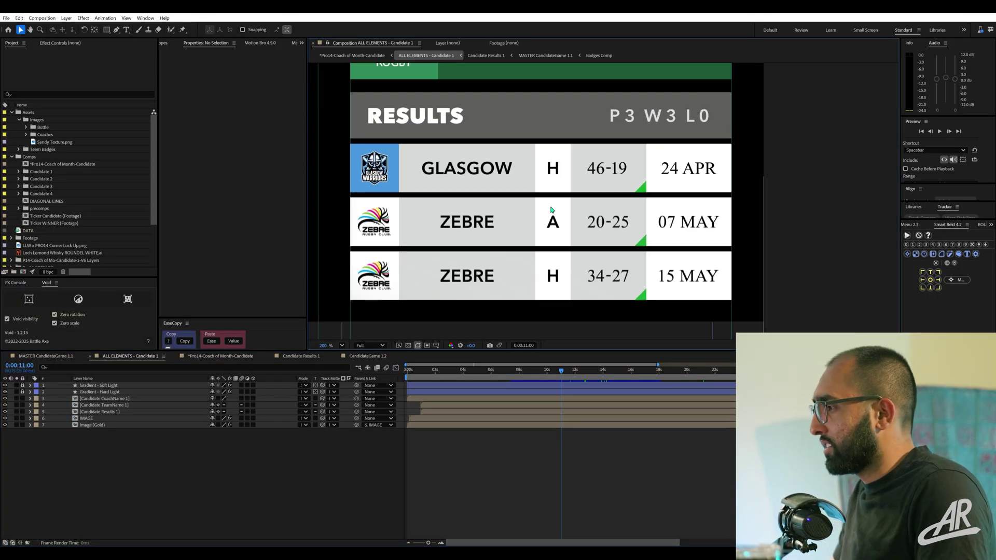
{"action": "scroll", "coordinate": [551, 210], "scroll_direction": "down", "scroll_amount": 1}
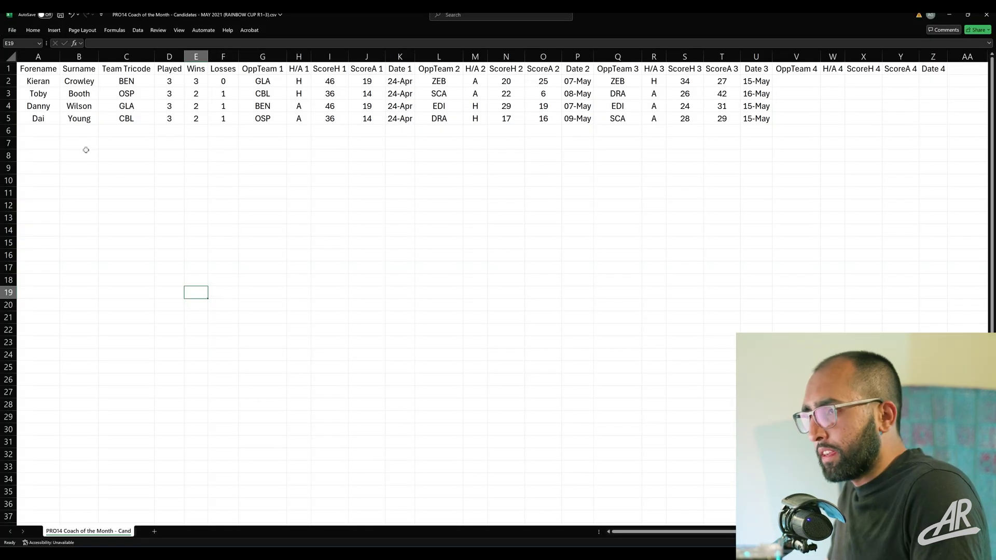
{"action": "left_click_drag", "start_coordinate": [38, 81], "coordinate": [37, 118]}
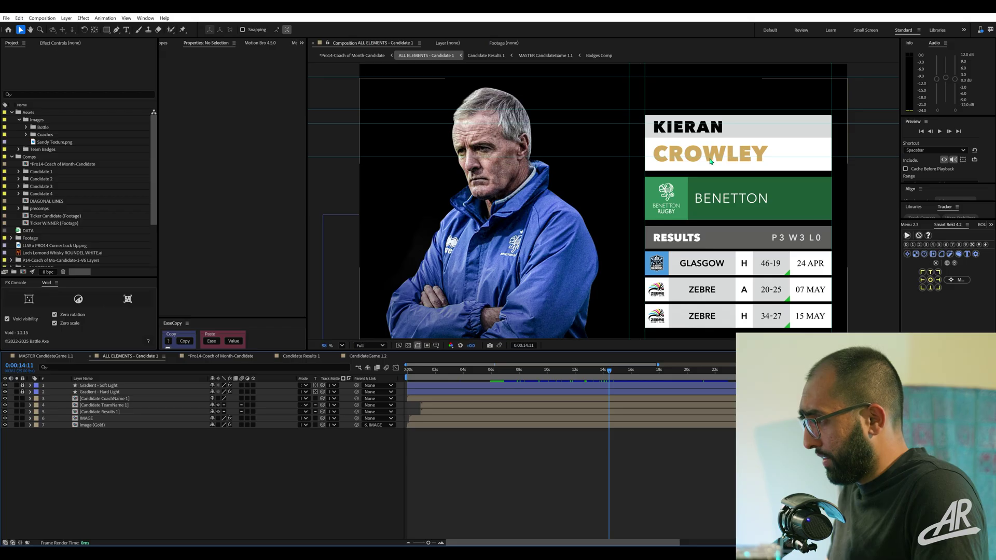
{"action": "key", "text": "alt+Tab"}
{"action": "left_click_drag", "start_coordinate": [126, 81], "coordinate": [143, 117]}
{"action": "key", "text": "alt+Tab"}
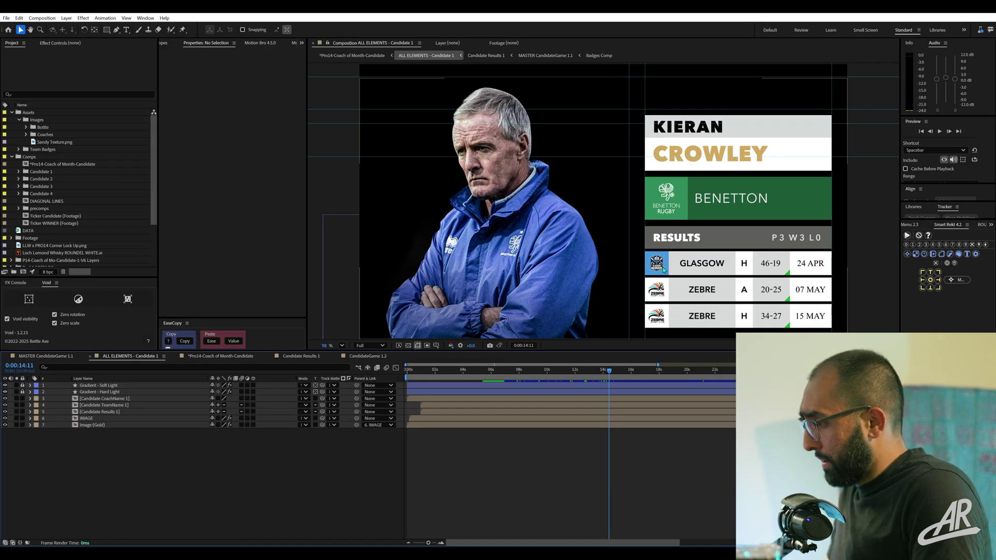
{"action": "left_click_drag", "start_coordinate": [740, 335], "coordinate": [696, 299]}
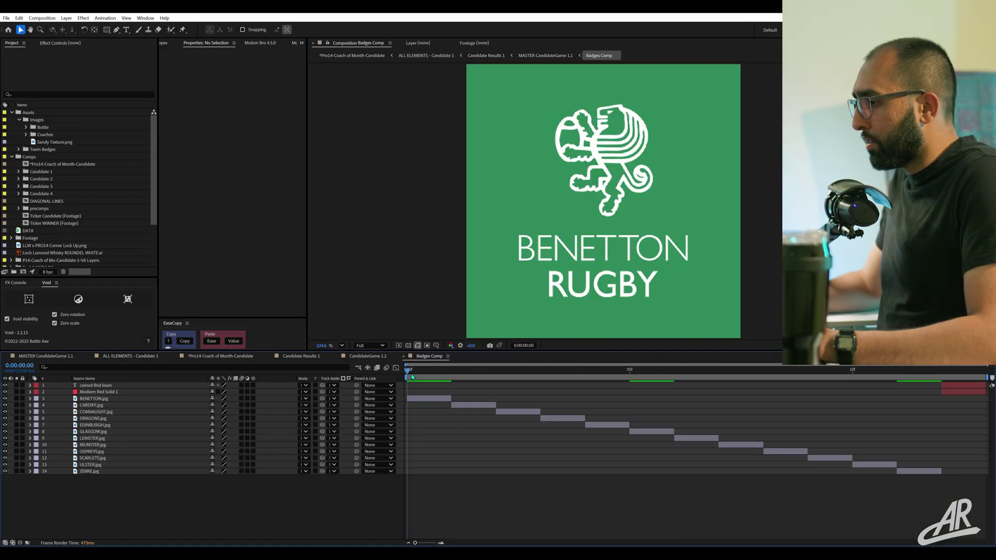
Scrub through the team badges in Badges Comp and examine the OppTeam Badge's Dropdown Menu Control expression and its team code options.
{"action": "left_click_drag", "start_coordinate": [408, 371], "coordinate": [942, 382]}
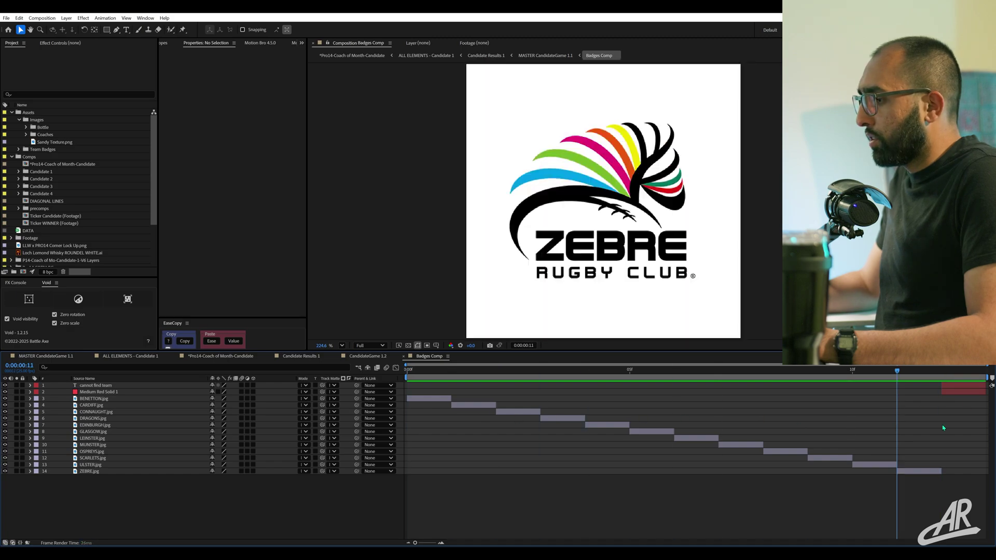
{"action": "key", "text": "Home"}
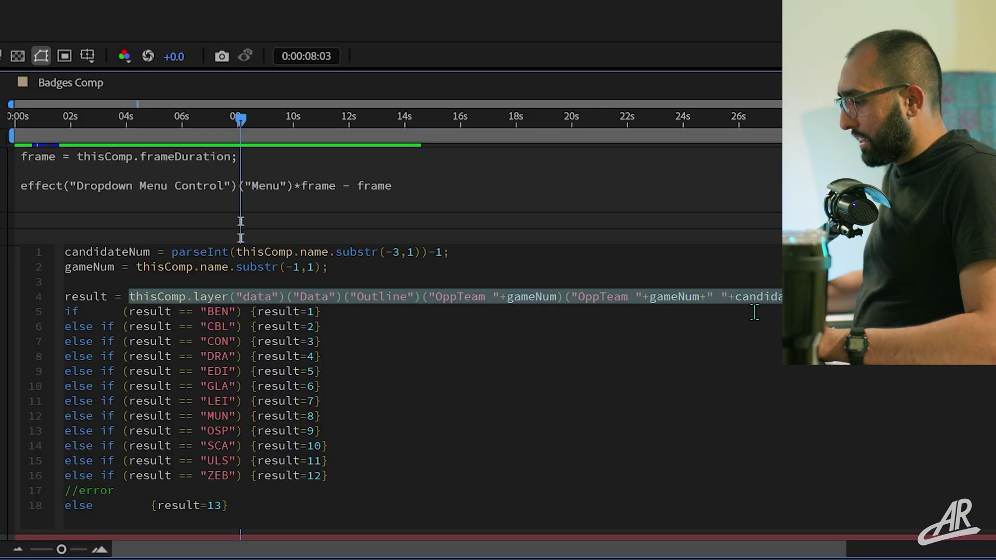
{"action": "left_click_drag", "start_coordinate": [207, 312], "coordinate": [232, 312]}
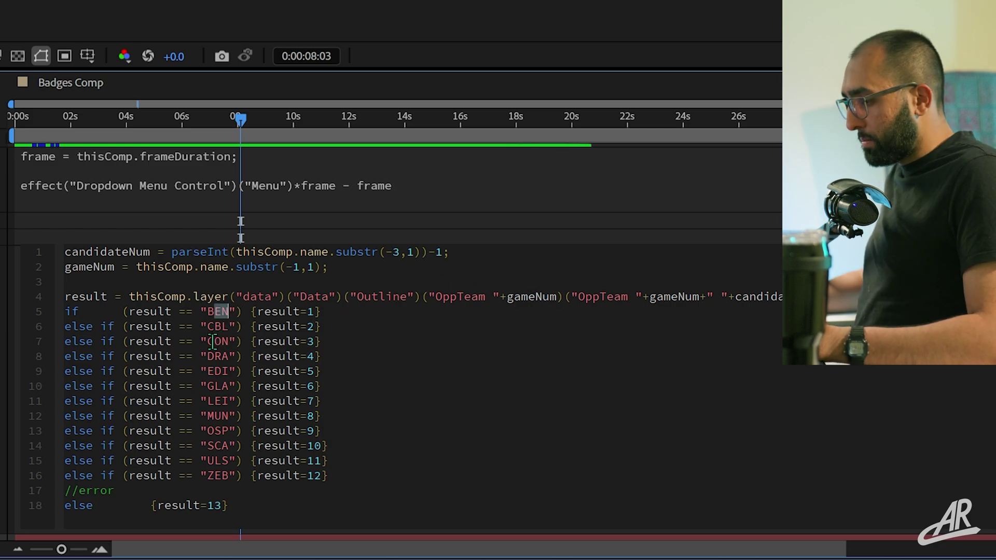
{"action": "left_click", "coordinate": [321, 326]}
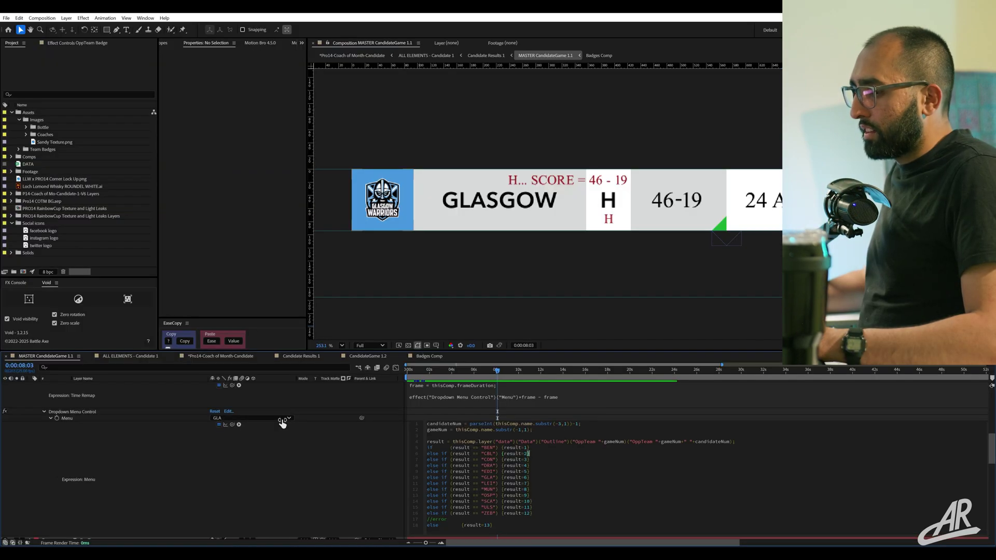
{"action": "left_click", "coordinate": [244, 418]}
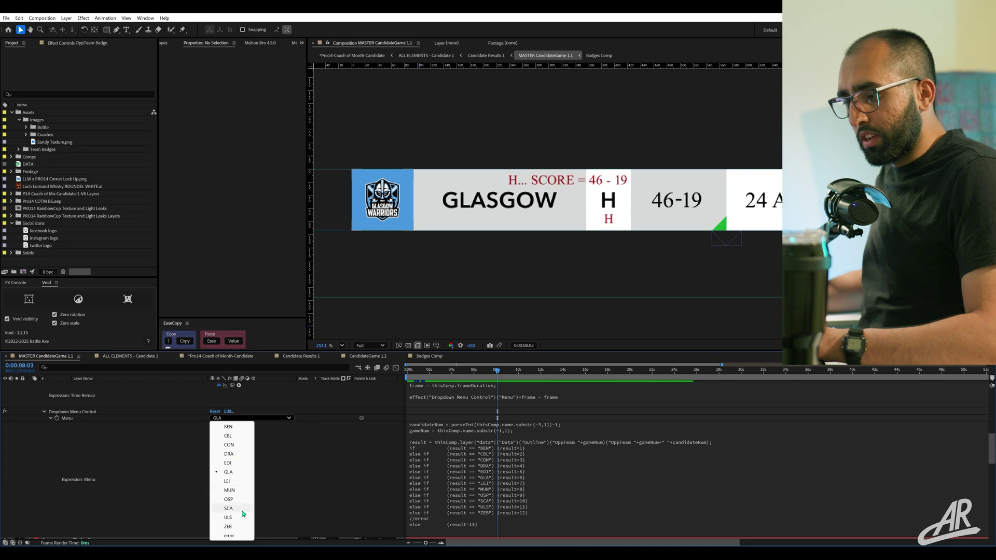
{"action": "left_click", "coordinate": [565, 474]}
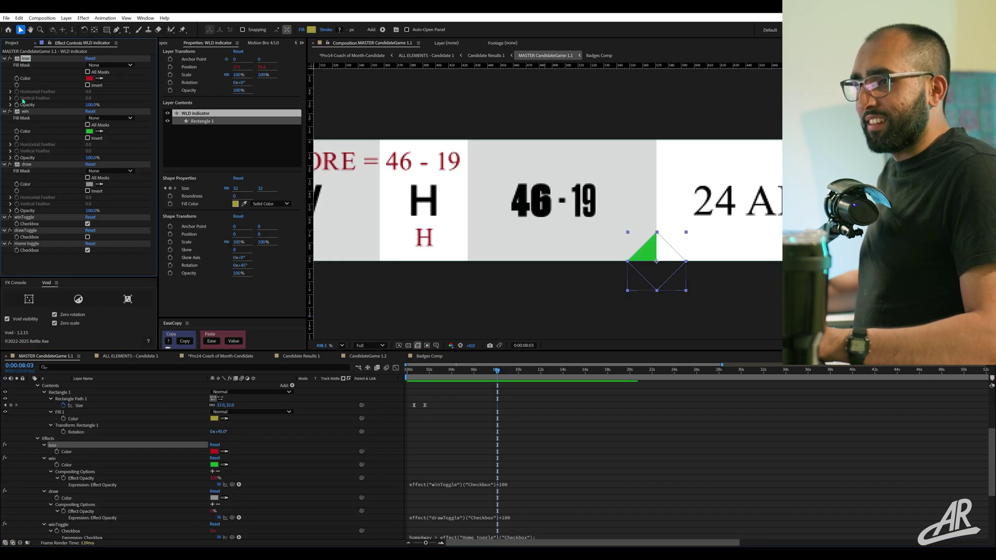
Examine the WLD Indicator layer's win effect and the expressions driving its opacity and the winToggle checkbox.
{"action": "left_click", "coordinate": [25, 111]}
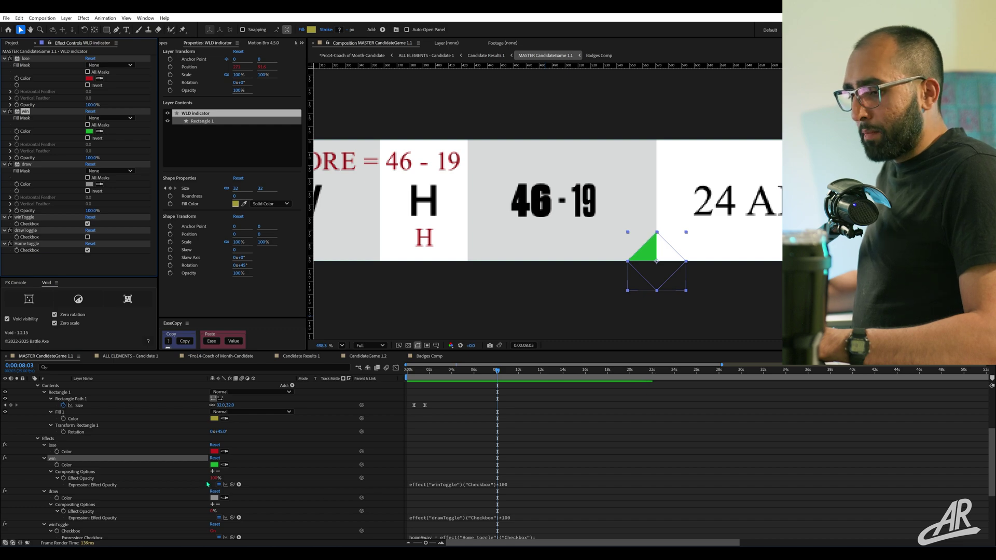
{"action": "left_click", "coordinate": [545, 515]}
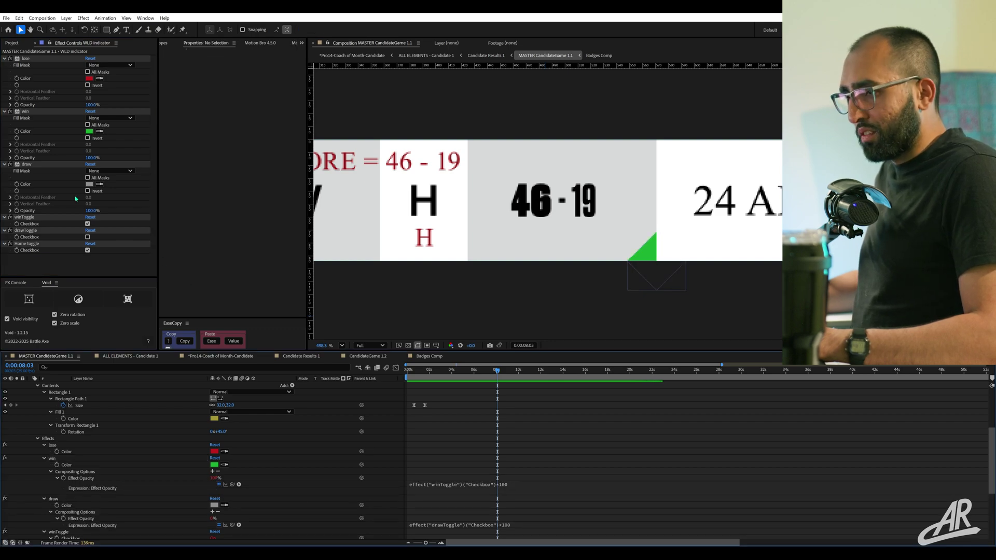
{"action": "left_click", "coordinate": [24, 217]}
{"action": "scroll", "coordinate": [80, 507], "scroll_direction": "down", "scroll_amount": 5}
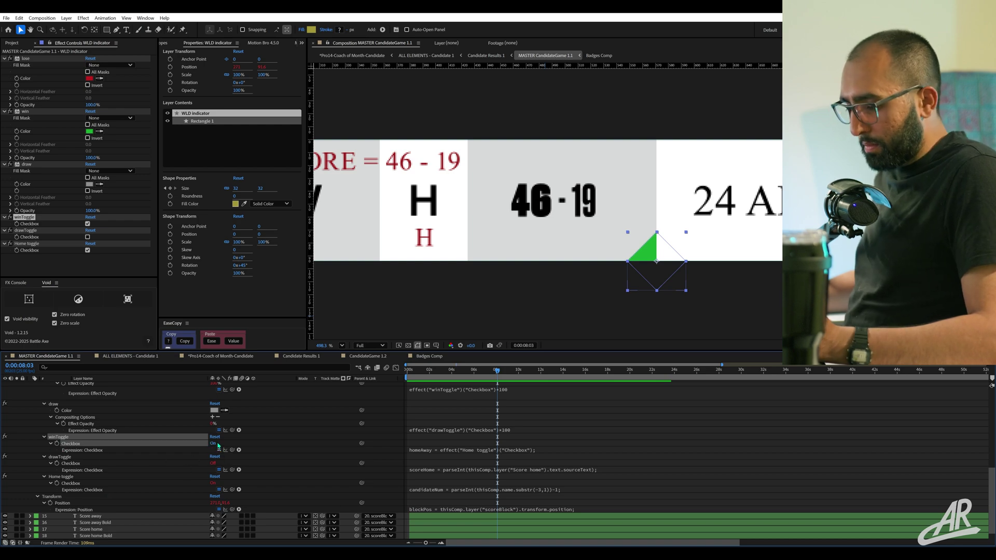
{"action": "left_click", "coordinate": [524, 454]}
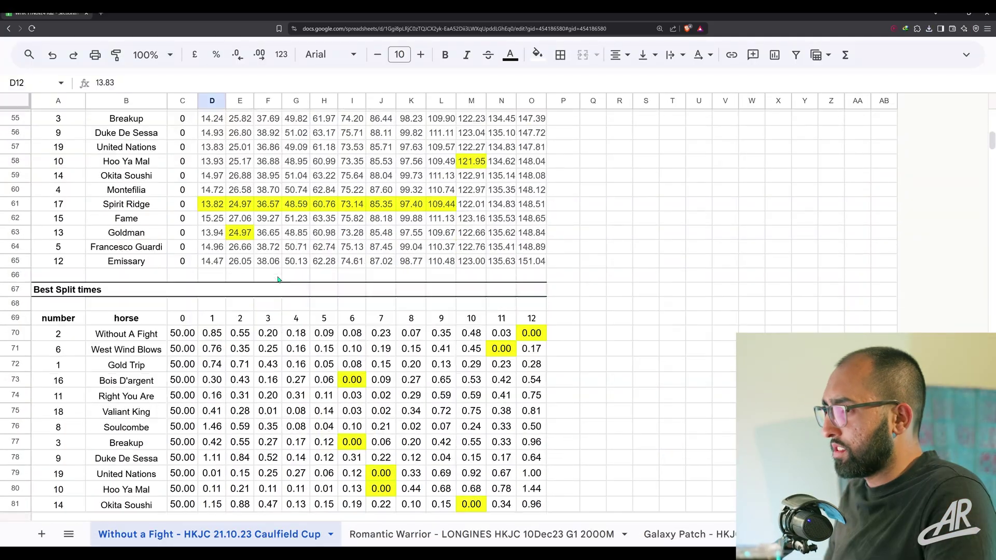
Look over the Caulfield Cup sheet's main data block A1:AB20 and the Gaps, TOTALS and Best Split times sections beneath it.
{"action": "scroll", "coordinate": [342, 323], "scroll_direction": "down", "scroll_amount": 3}
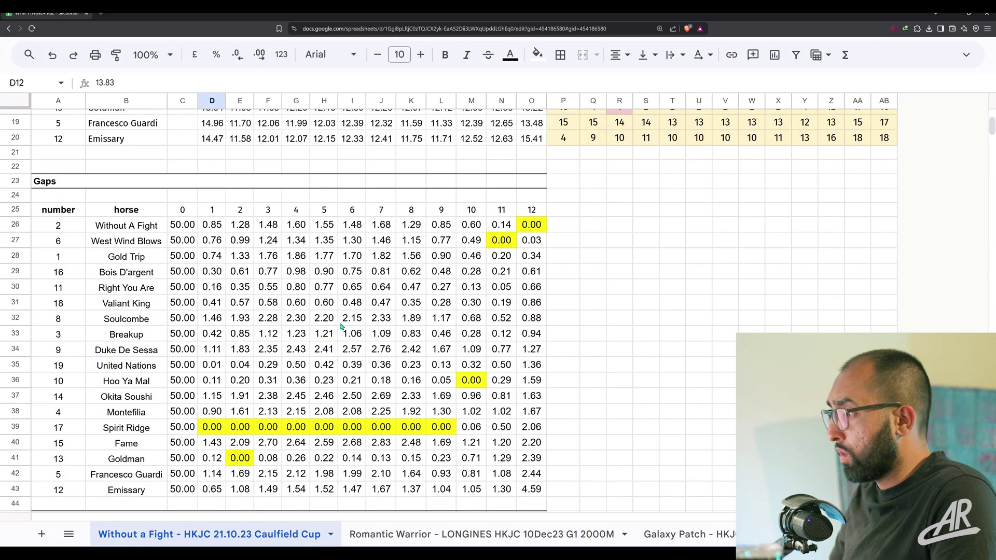
{"action": "scroll", "coordinate": [343, 322], "scroll_direction": "down", "scroll_amount": 15}
{"action": "scroll", "coordinate": [421, 364], "scroll_direction": "up", "scroll_amount": 20}
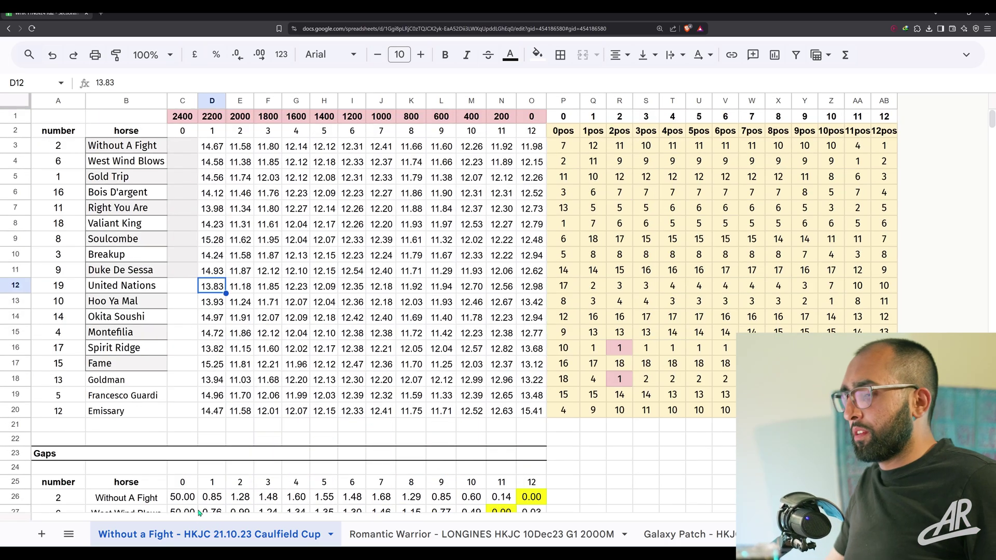
{"action": "left_click_drag", "start_coordinate": [69, 114], "coordinate": [884, 409]}
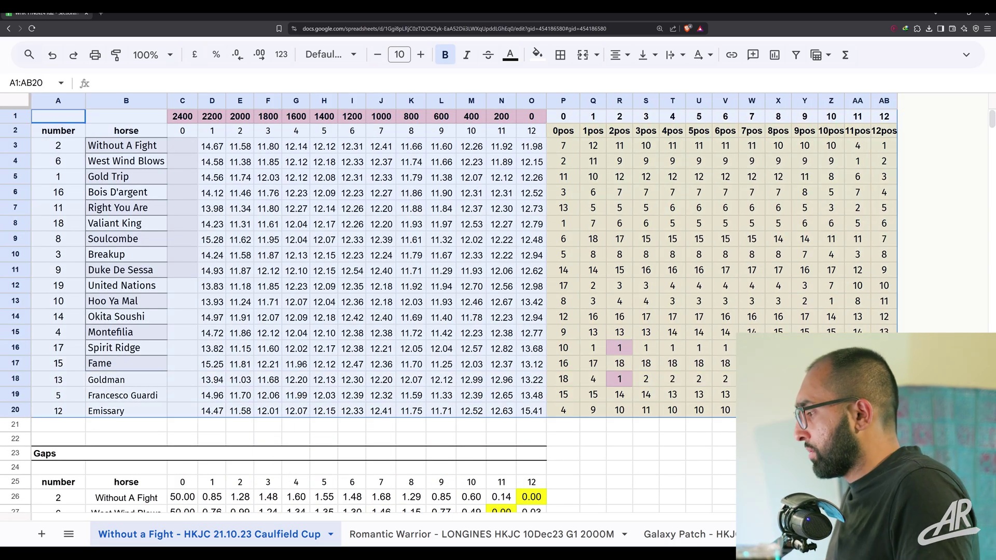
{"action": "scroll", "coordinate": [193, 312], "scroll_direction": "down", "scroll_amount": 10}
{"action": "scroll", "coordinate": [173, 252], "scroll_direction": "down", "scroll_amount": 4}
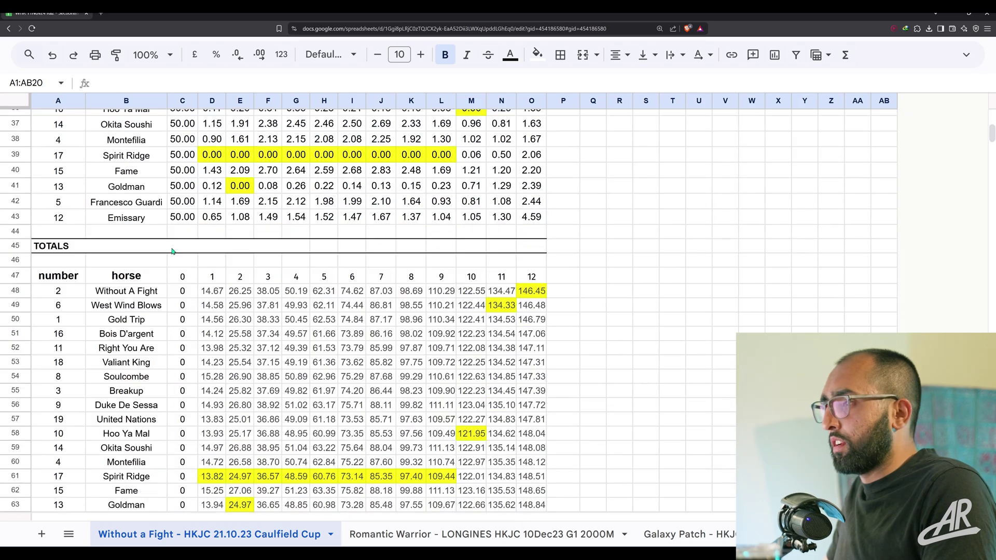
{"action": "scroll", "coordinate": [183, 271], "scroll_direction": "up", "scroll_amount": 10}
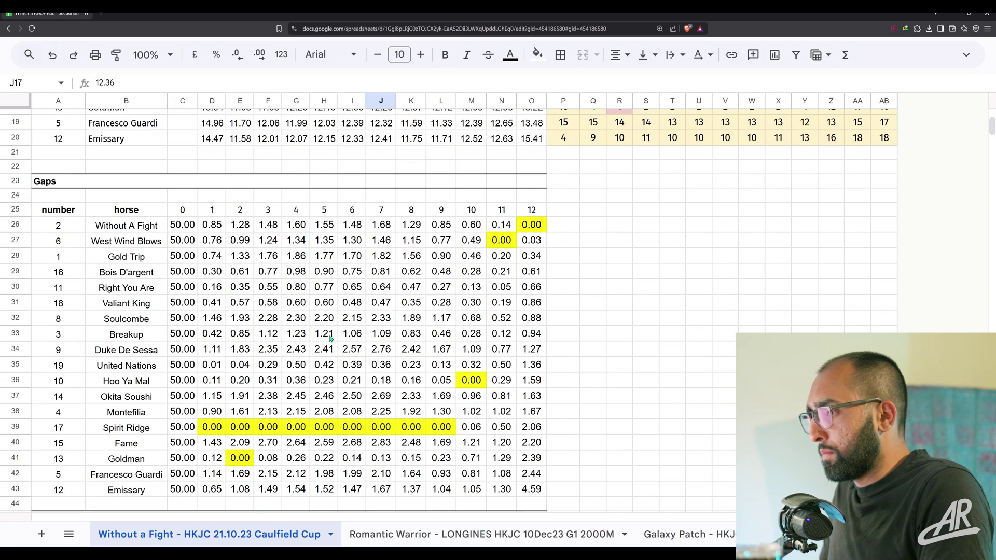
{"action": "scroll", "coordinate": [330, 338], "scroll_direction": "up", "scroll_amount": 5}
{"action": "left_click", "coordinate": [605, 439]}
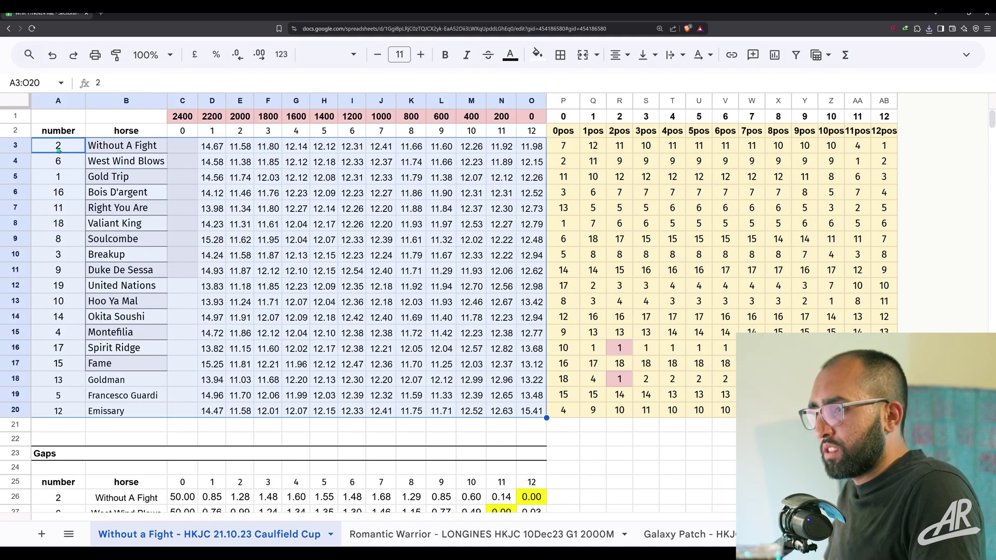
Examine how the Gaps, TOTALS and Best Split times sections are calculated from the horses' split times in A3:O20.
{"action": "left_click_drag", "start_coordinate": [60, 148], "coordinate": [530, 411]}
{"action": "scroll", "coordinate": [448, 402], "scroll_direction": "down", "scroll_amount": 4}
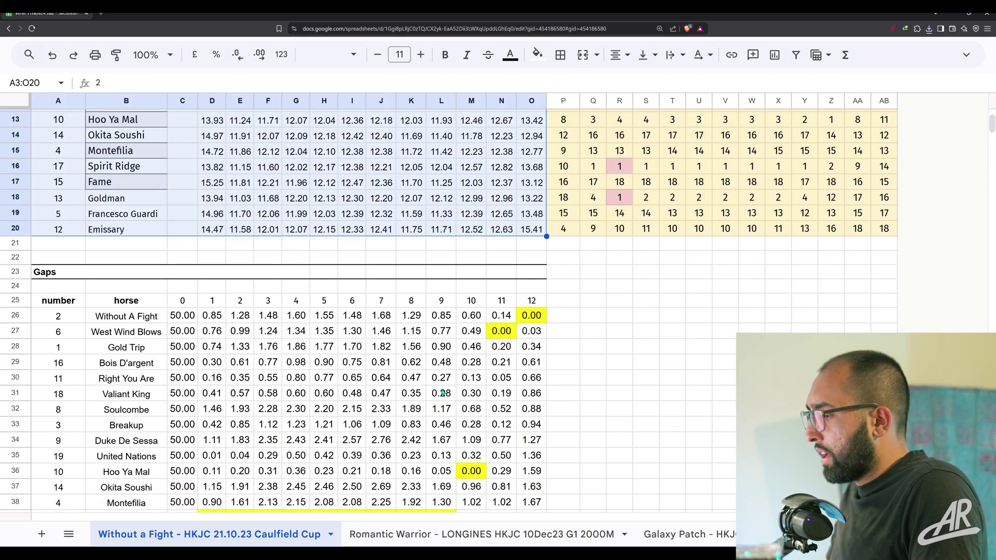
{"action": "left_click", "coordinate": [240, 314]}
{"action": "scroll", "coordinate": [156, 317], "scroll_direction": "down", "scroll_amount": 2}
{"action": "left_click", "coordinate": [190, 184]}
{"action": "scroll", "coordinate": [197, 205], "scroll_direction": "down", "scroll_amount": 7}
{"action": "left_click", "coordinate": [68, 155]}
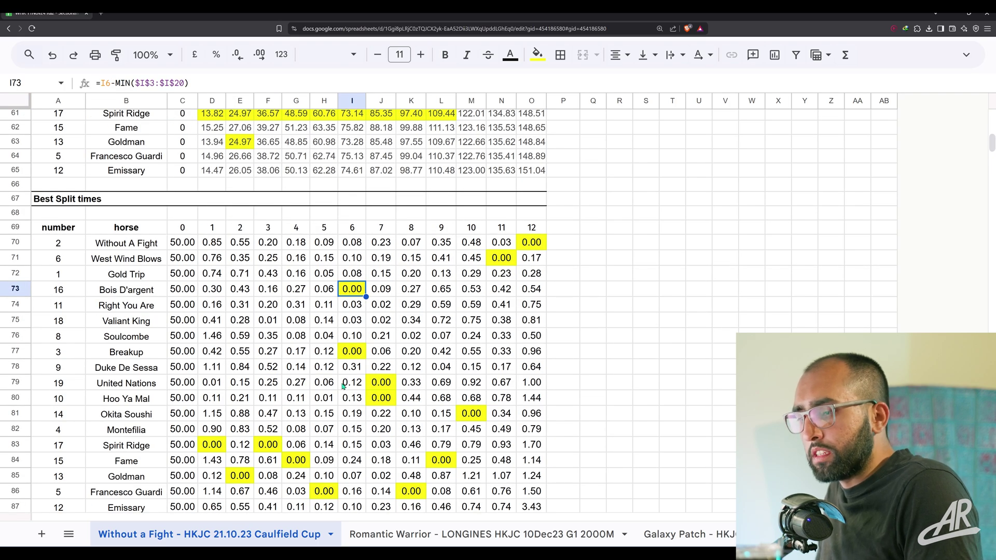
Inspect the RANK formulas in the position columns, including Q3, Q12 and T11, and compare them with the split times.
{"action": "left_click", "coordinate": [593, 144]}
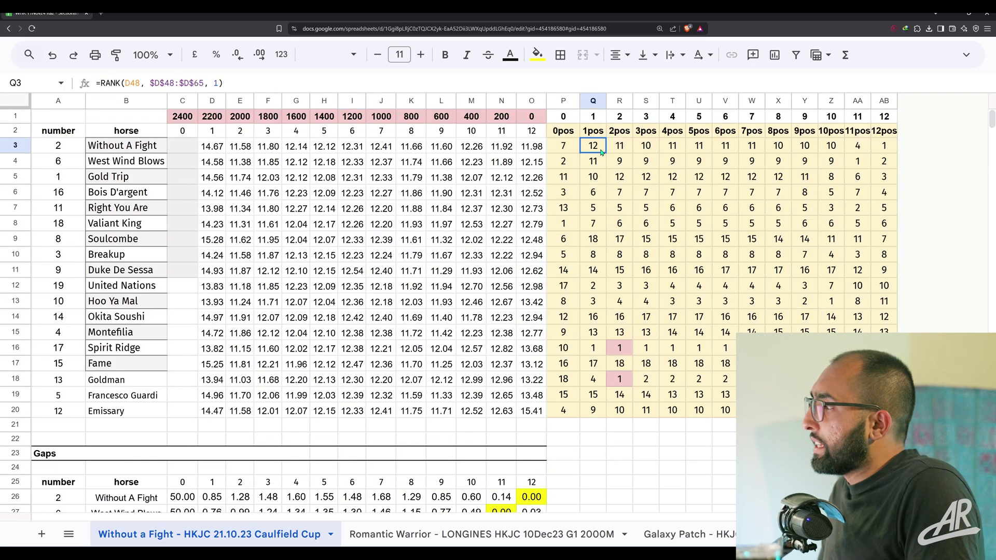
{"action": "left_click_drag", "start_coordinate": [592, 145], "coordinate": [593, 398]}
{"action": "left_click", "coordinate": [352, 191]}
{"action": "left_click", "coordinate": [300, 162]}
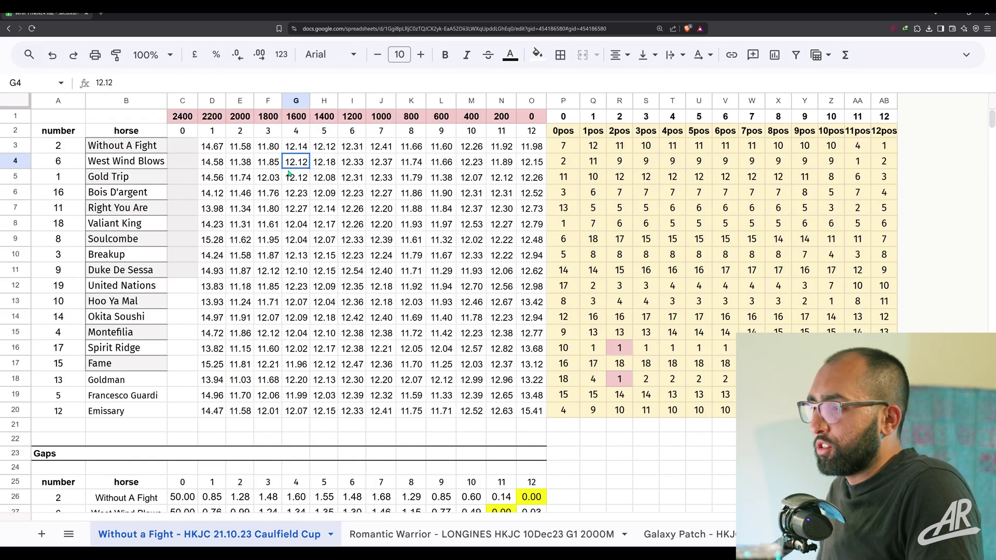
{"action": "scroll", "coordinate": [311, 340], "scroll_direction": "down", "scroll_amount": 5}
{"action": "scroll", "coordinate": [312, 340], "scroll_direction": "down", "scroll_amount": 2}
{"action": "scroll", "coordinate": [363, 312], "scroll_direction": "up", "scroll_amount": 8}
{"action": "double_click", "coordinate": [593, 286]}
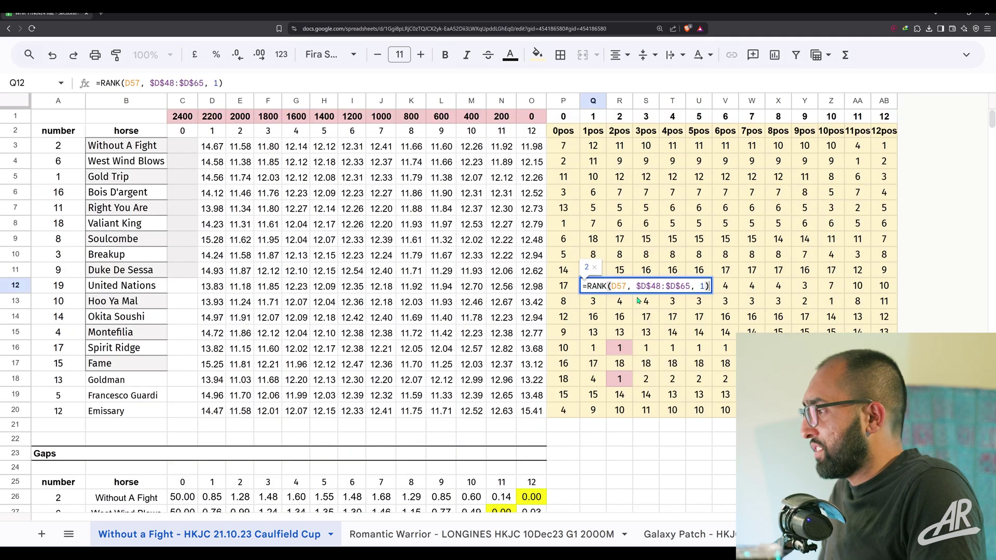
{"action": "left_click", "coordinate": [619, 224]}
{"action": "left_click", "coordinate": [673, 270]}
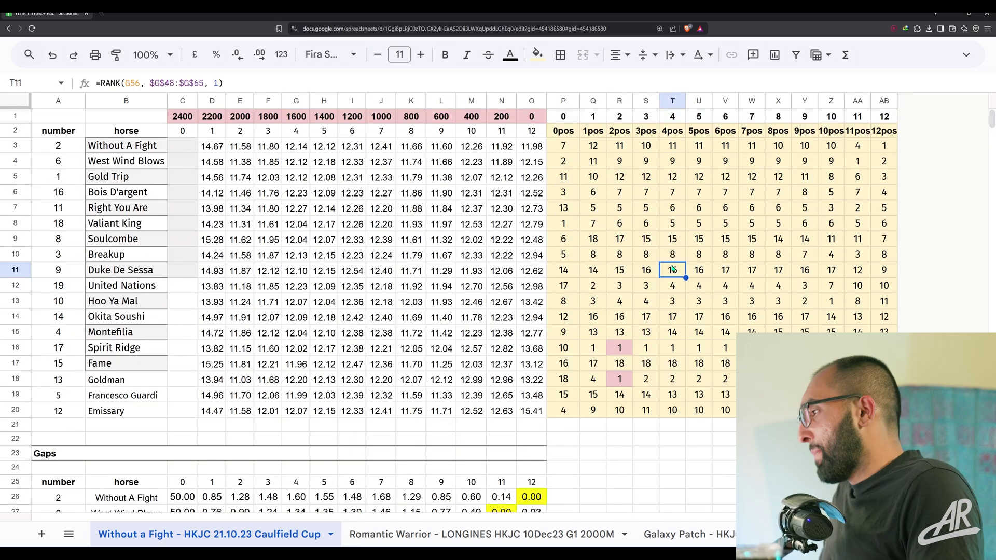
Review the TOTALS and Best Split times sections again alongside the horses' split times in B3:O20.
{"action": "scroll", "coordinate": [343, 302], "scroll_direction": "down", "scroll_amount": 12}
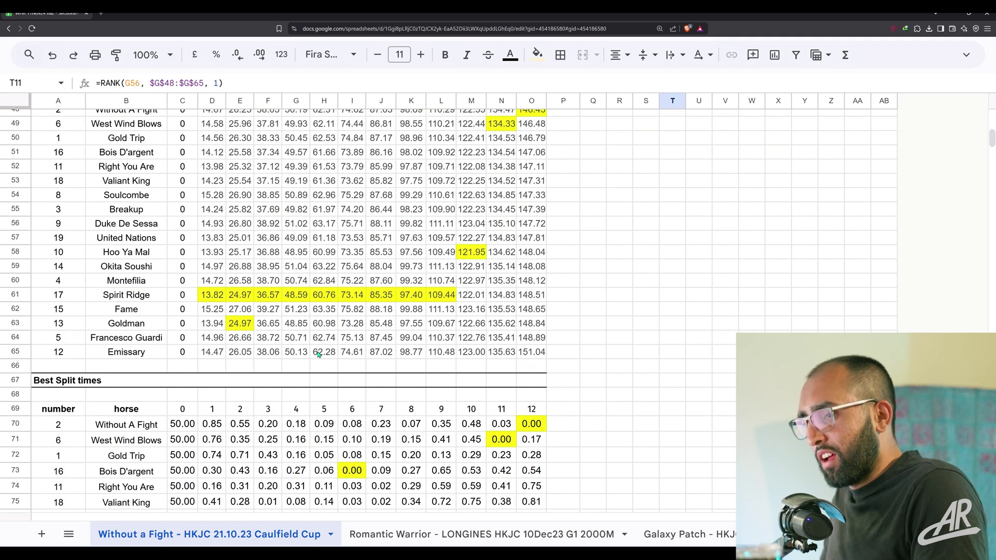
{"action": "scroll", "coordinate": [298, 415], "scroll_direction": "up", "scroll_amount": 12}
{"action": "left_click_drag", "start_coordinate": [115, 147], "coordinate": [532, 409]}
{"action": "left_click", "coordinate": [664, 369]}
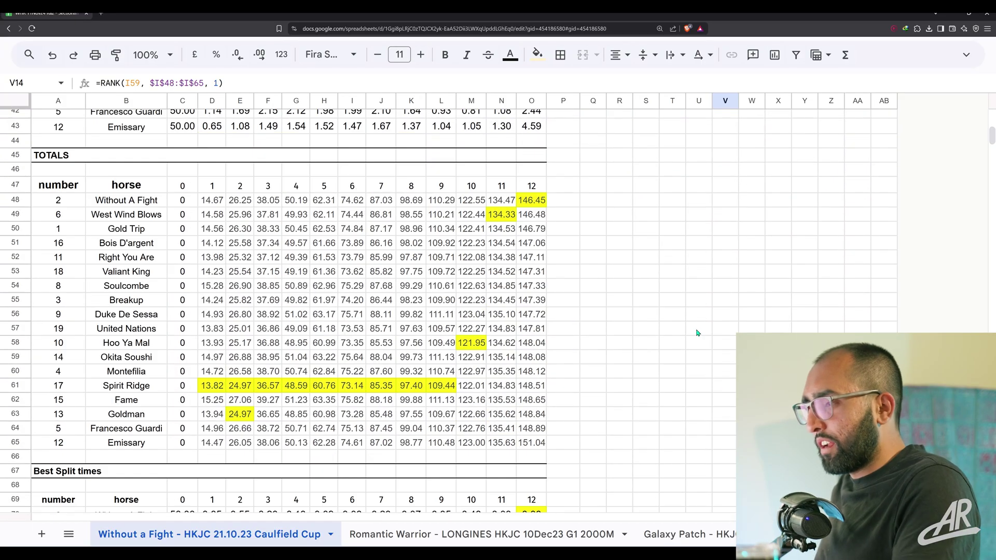
{"action": "scroll", "coordinate": [674, 337], "scroll_direction": "down", "scroll_amount": 3}
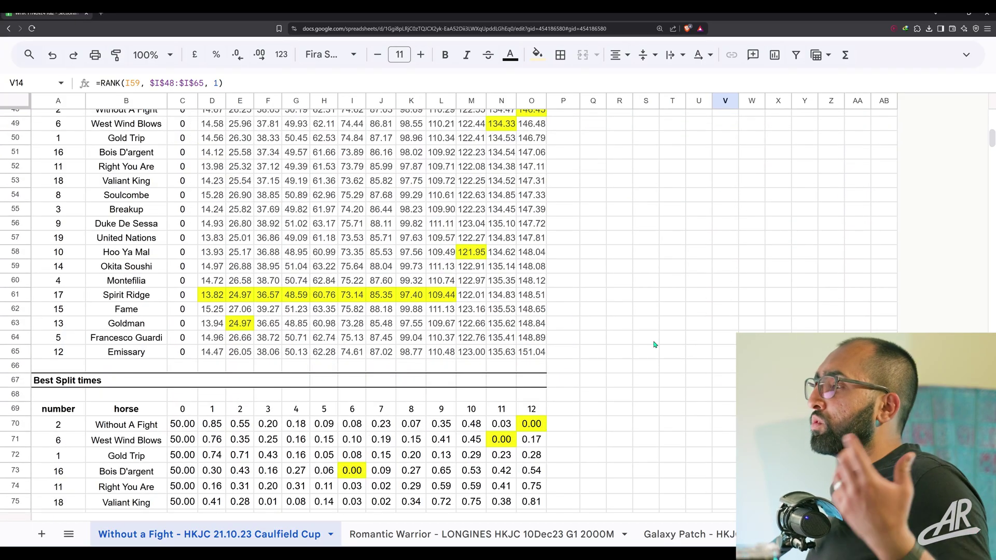